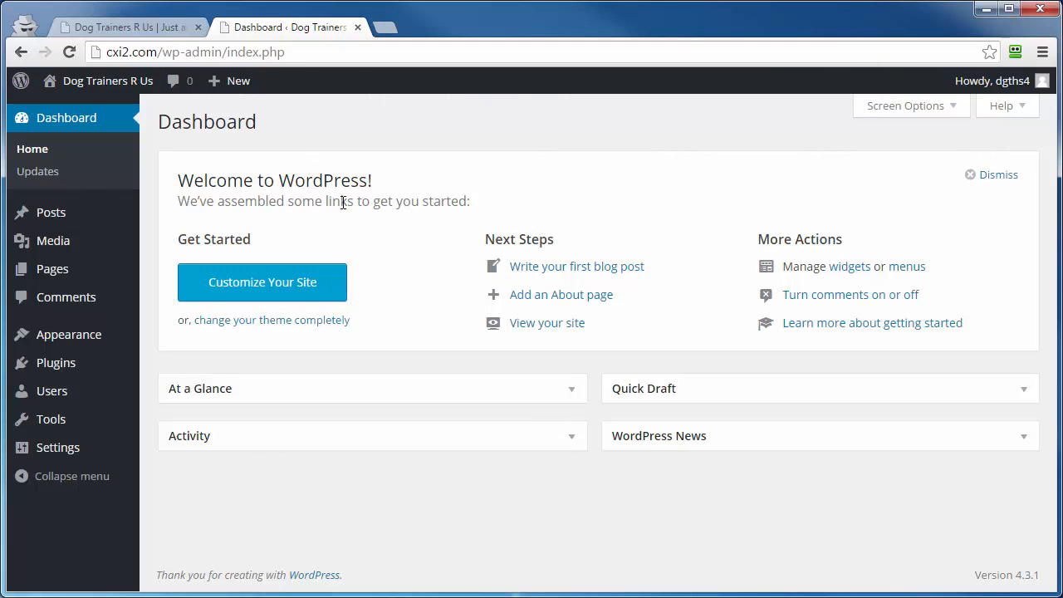
# Start a new blog post and title it "Setting Up A WordPress Membership Site".
pyautogui.moveTo(15, 219)
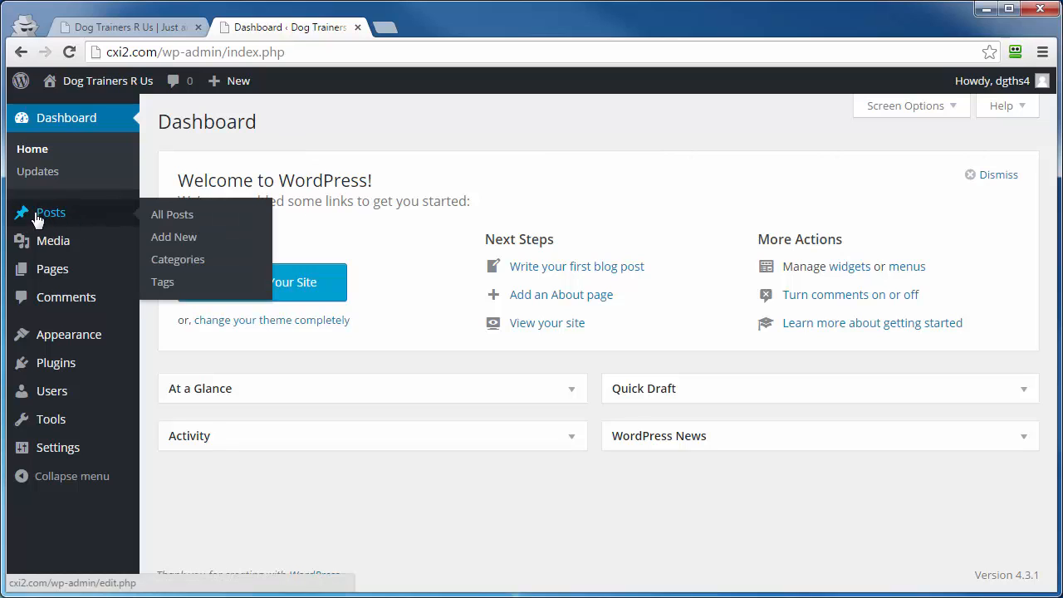
pyautogui.click(162, 246)
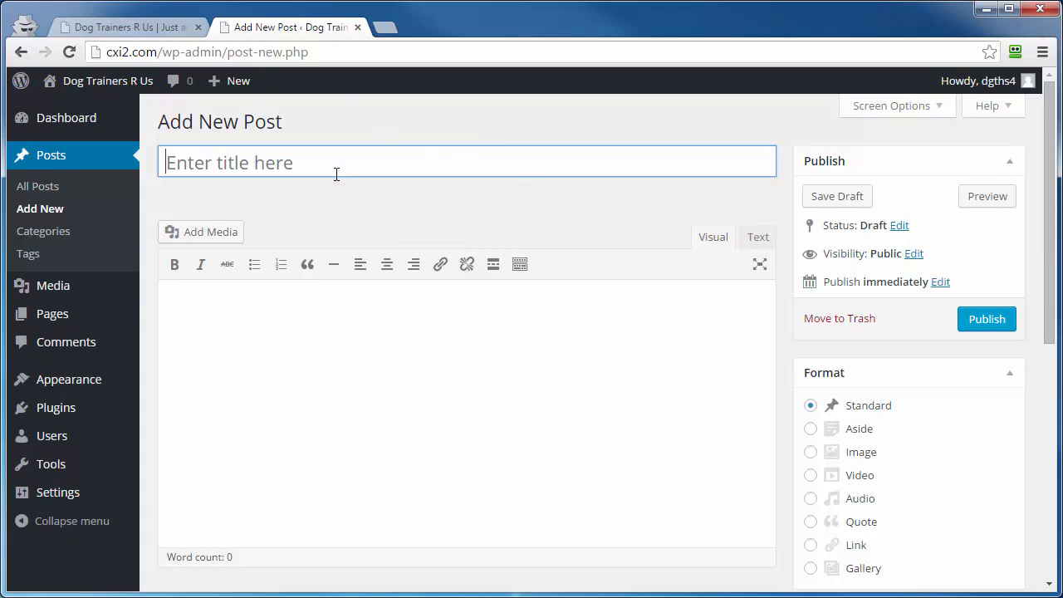
pyautogui.moveTo(239, 90)
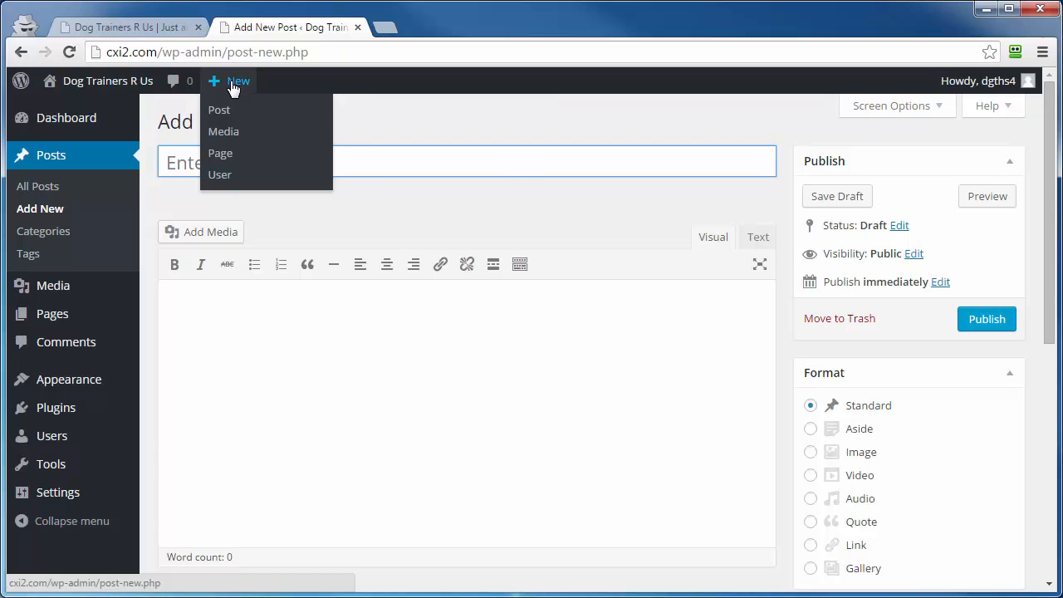
pyautogui.click(342, 115)
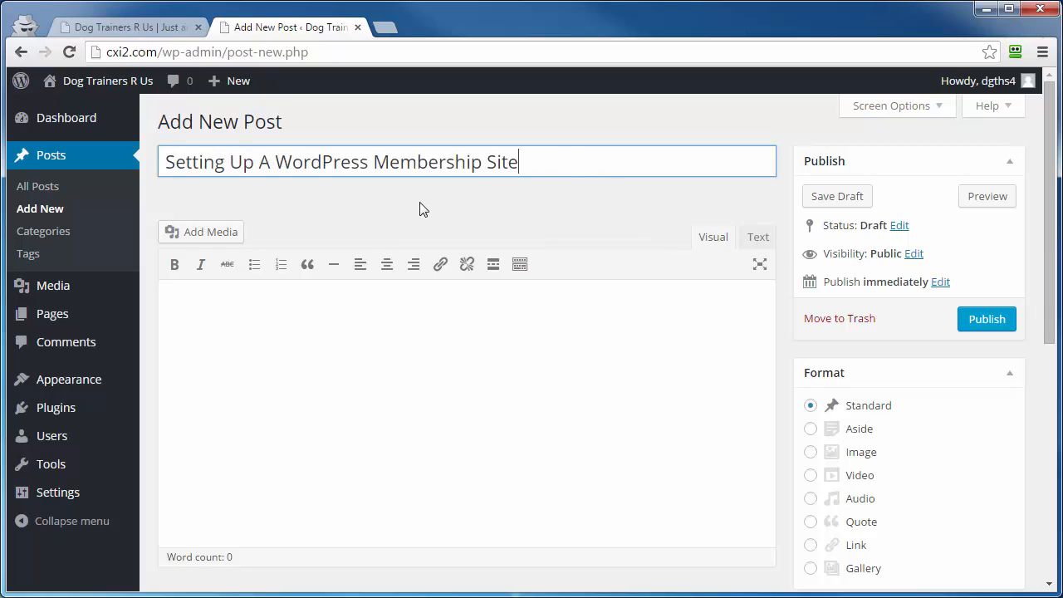
pyautogui.click(268, 211)
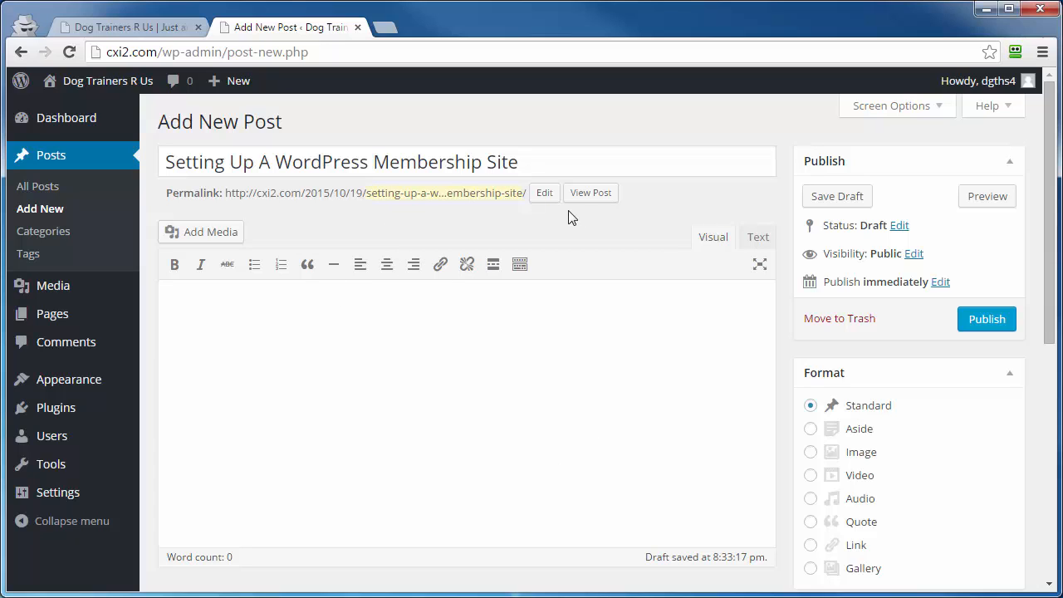
# Review the post's permalink slug and switch between the Text and Visual editors.
pyautogui.click(543, 194)
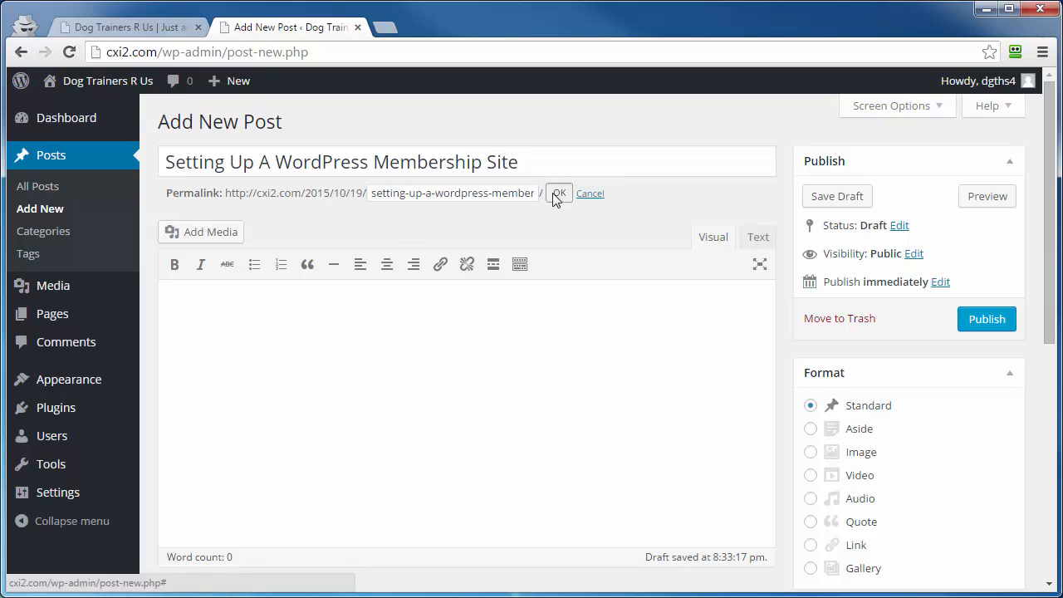
pyautogui.click(554, 194)
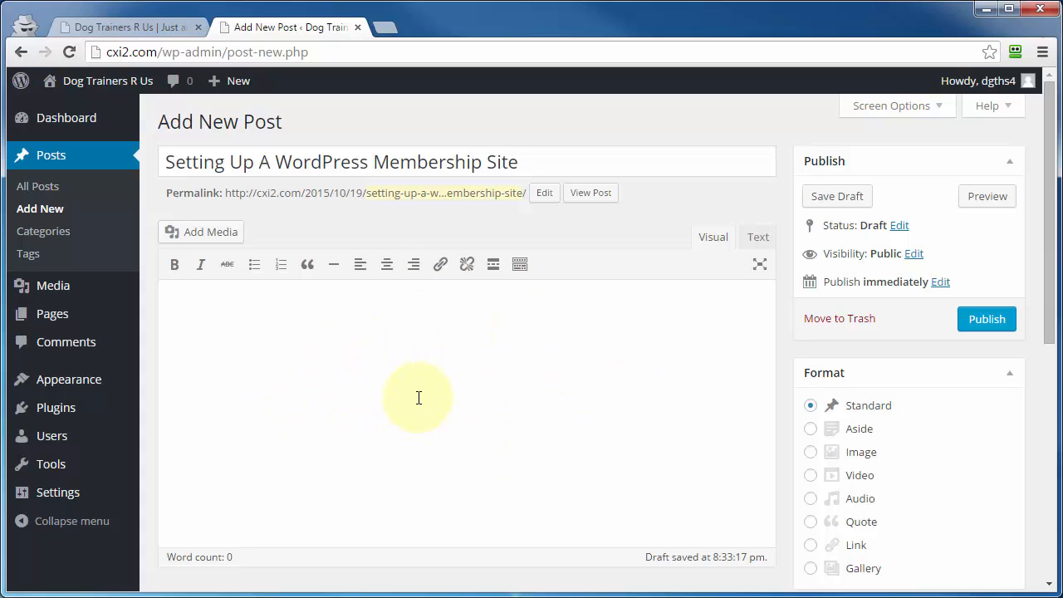
pyautogui.click(759, 241)
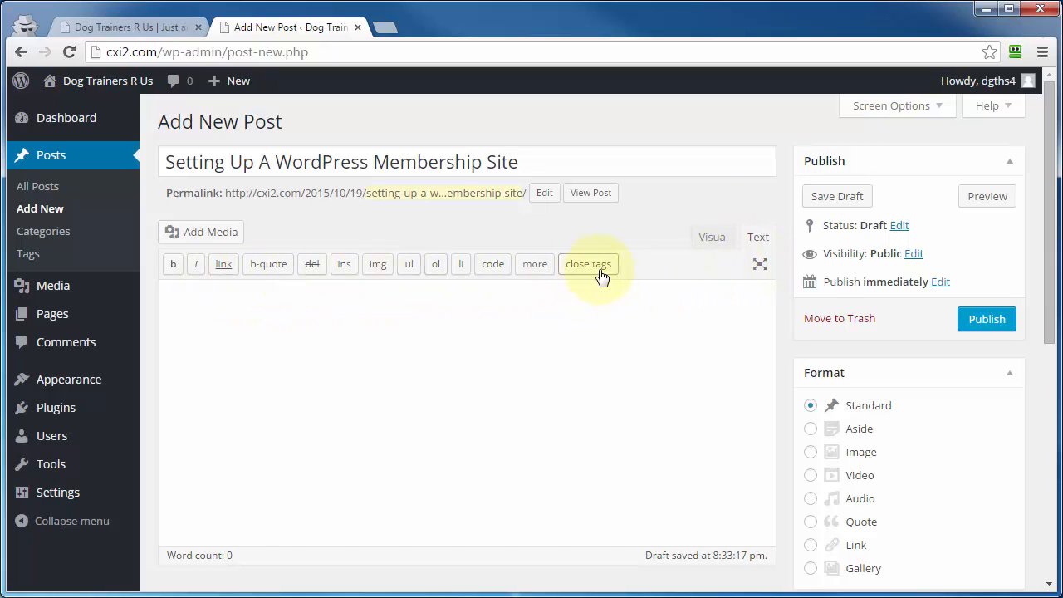
pyautogui.click(711, 240)
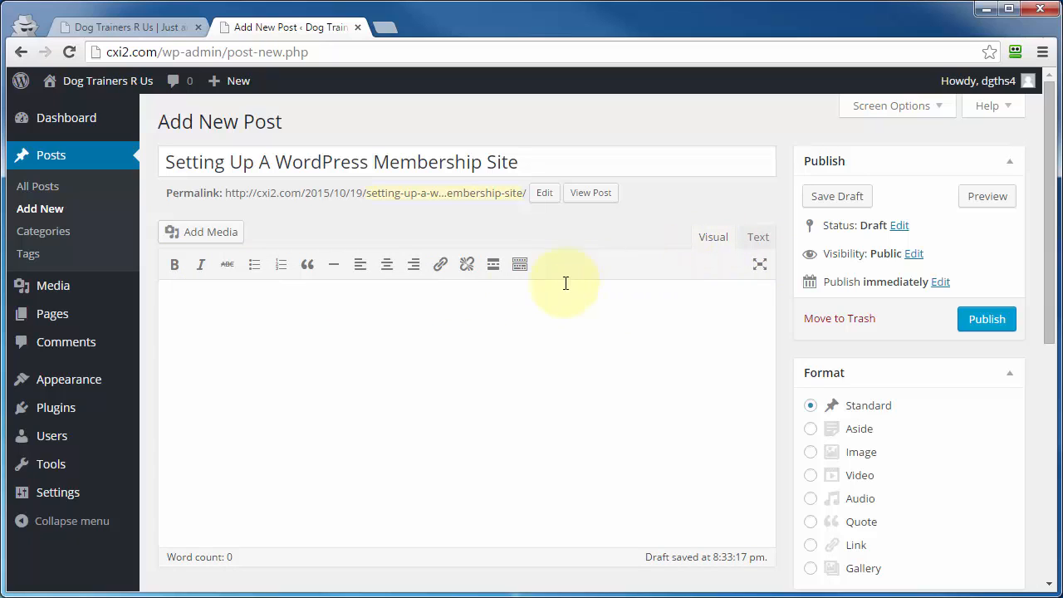
# Expand the editor's second toolbar row and toggle between Text and Visual views again.
pyautogui.click(520, 266)
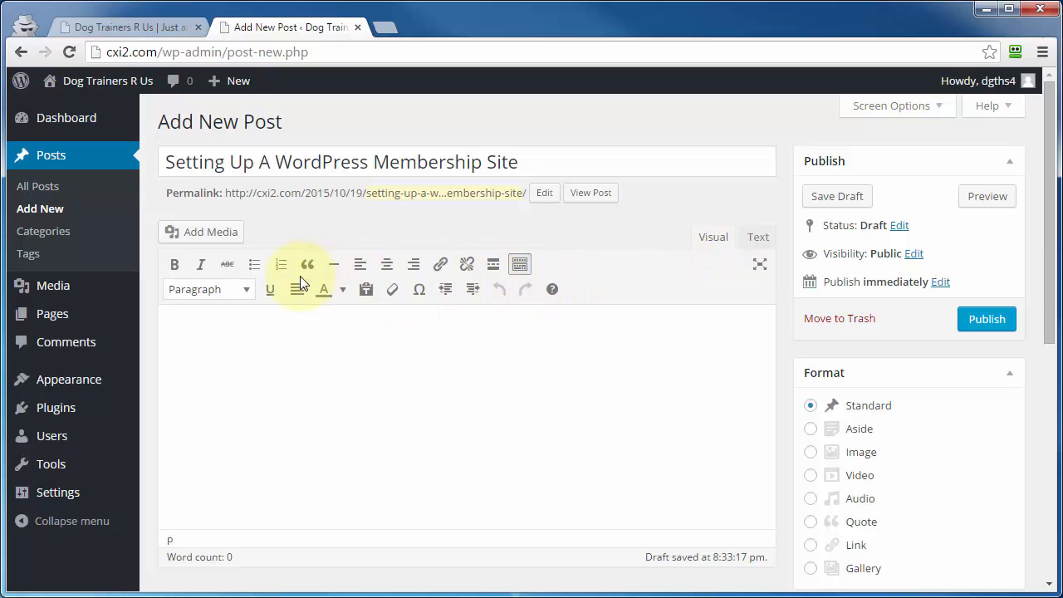
pyautogui.click(759, 238)
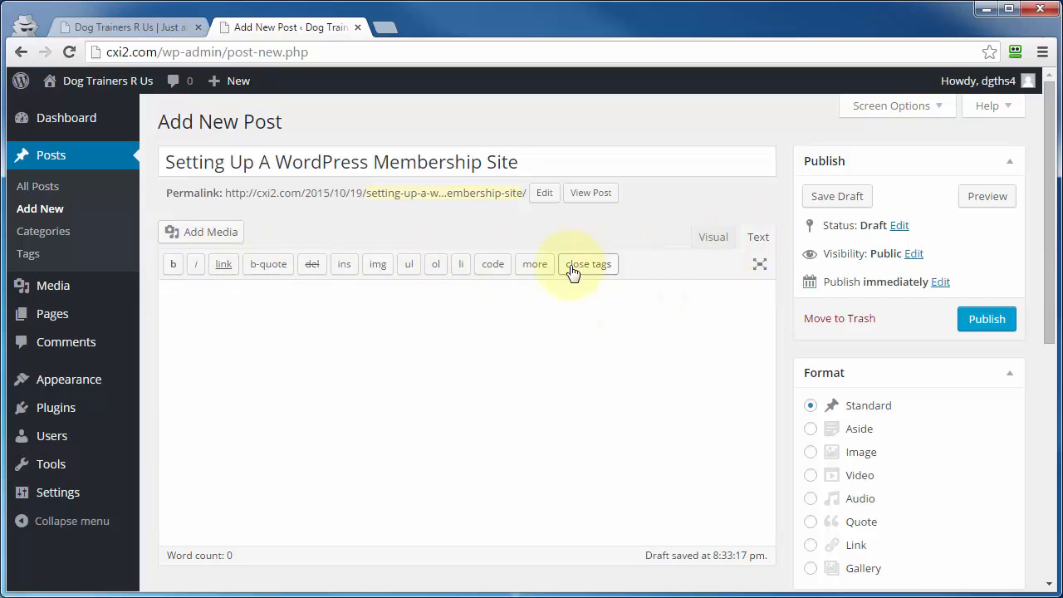
pyautogui.click(711, 241)
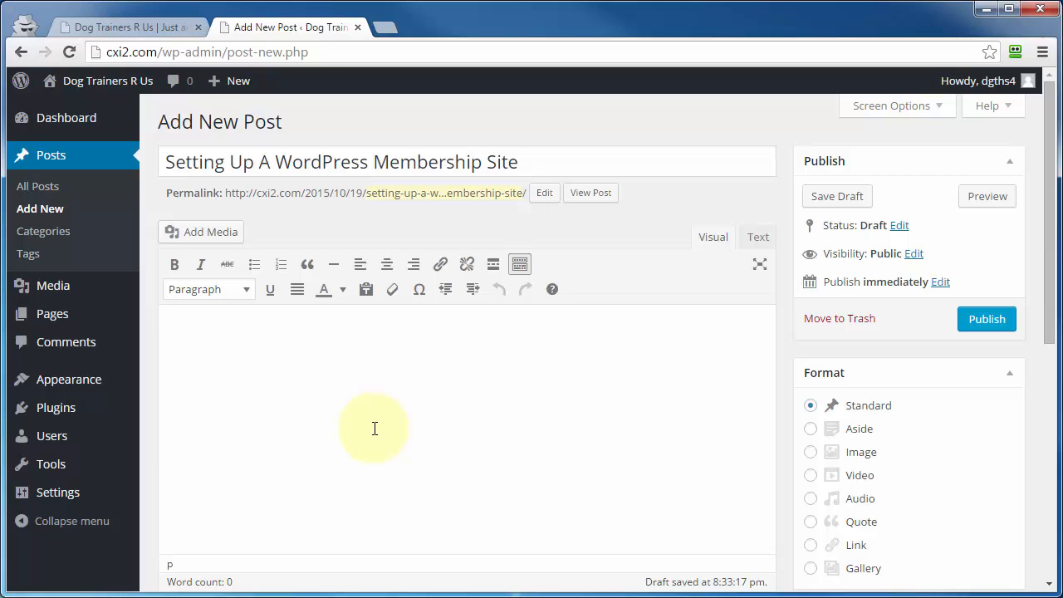
# Switch to Microsoft Word and copy the article's first three paragraphs below the title.
pyautogui.moveTo(1062, 170); pyautogui.dragTo(698, 70)
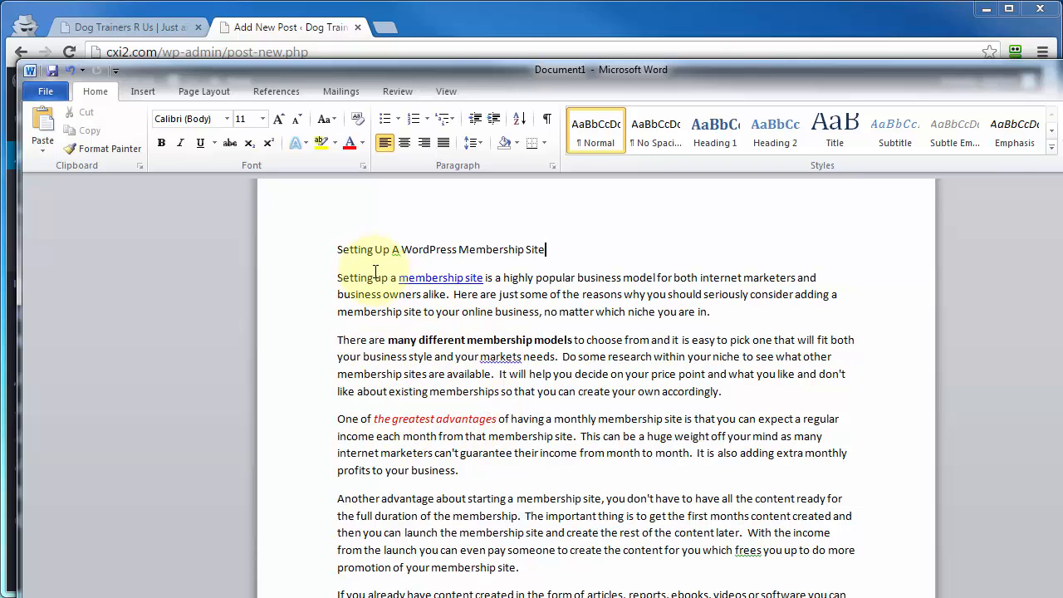
pyautogui.moveTo(423, 281); pyautogui.dragTo(496, 471)
pyautogui.rightClick(598, 362)
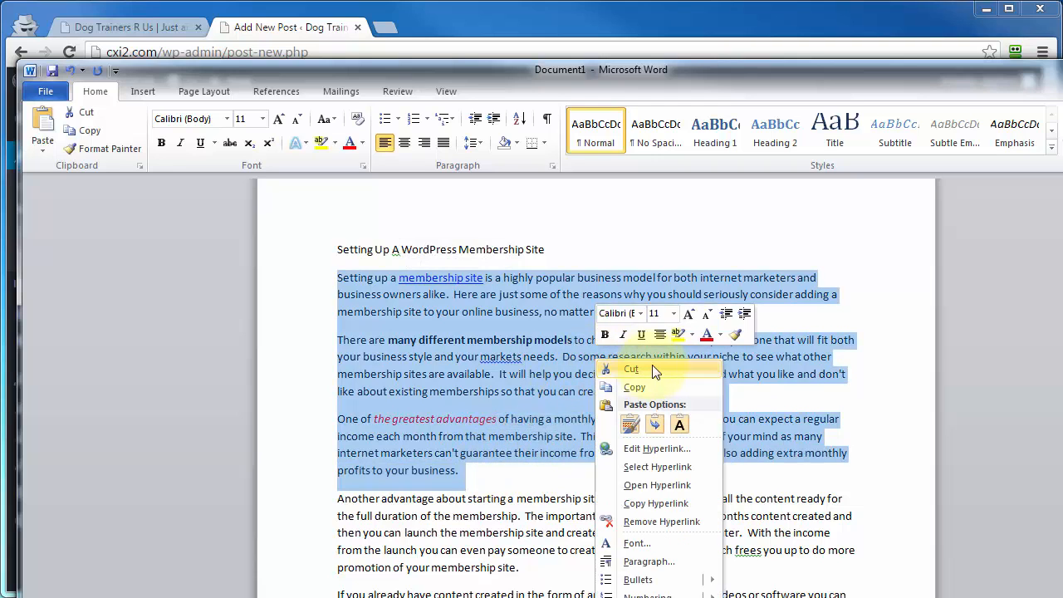
pyautogui.click(634, 385)
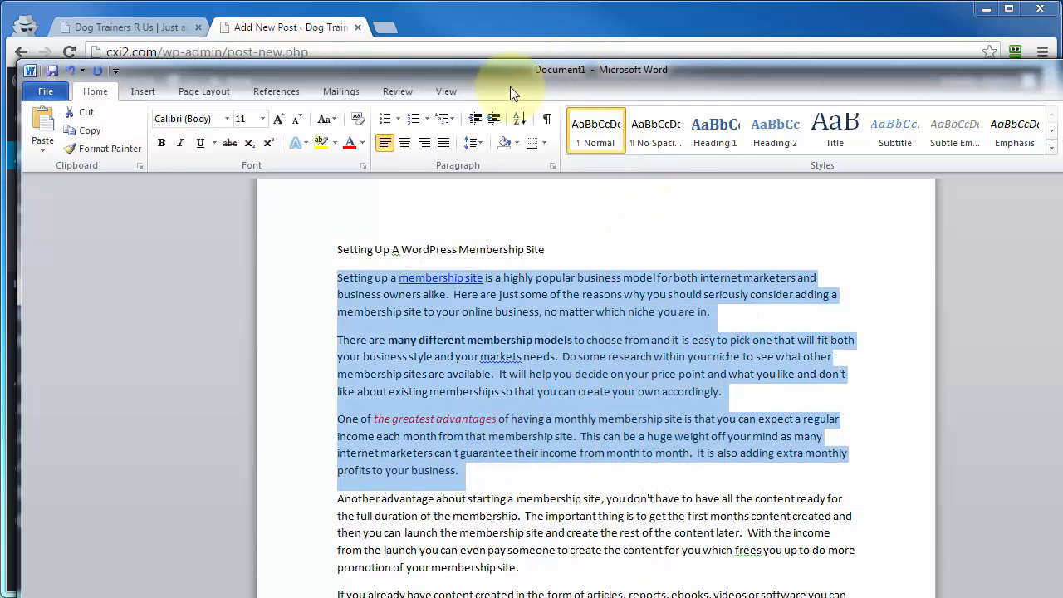
# Return to the post editor and turn on Paste as text mode.
pyautogui.moveTo(512, 76); pyautogui.dragTo(532, 596)
pyautogui.click(387, 373)
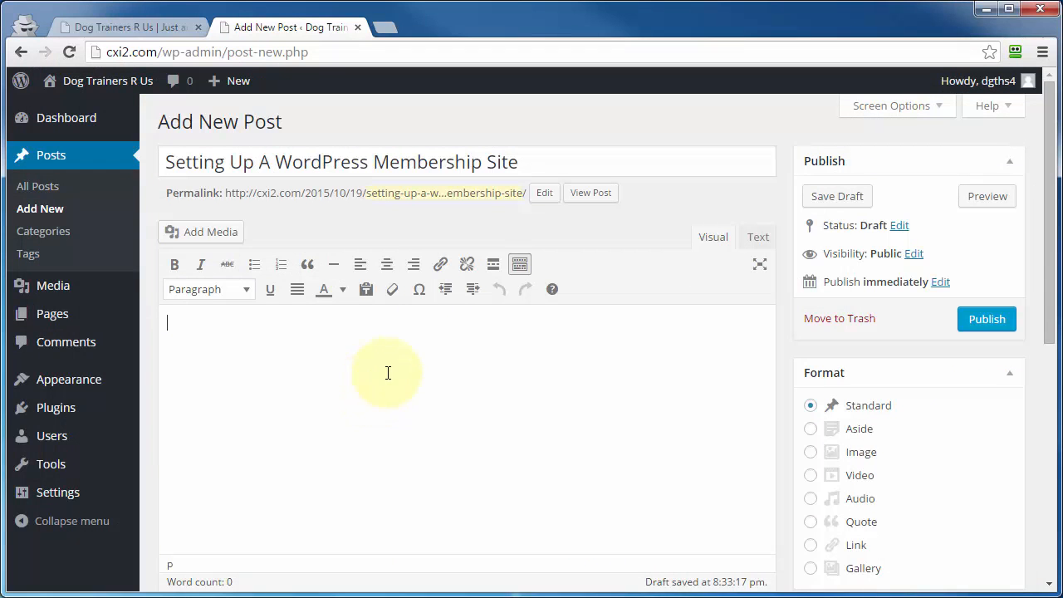
pyautogui.click(369, 295)
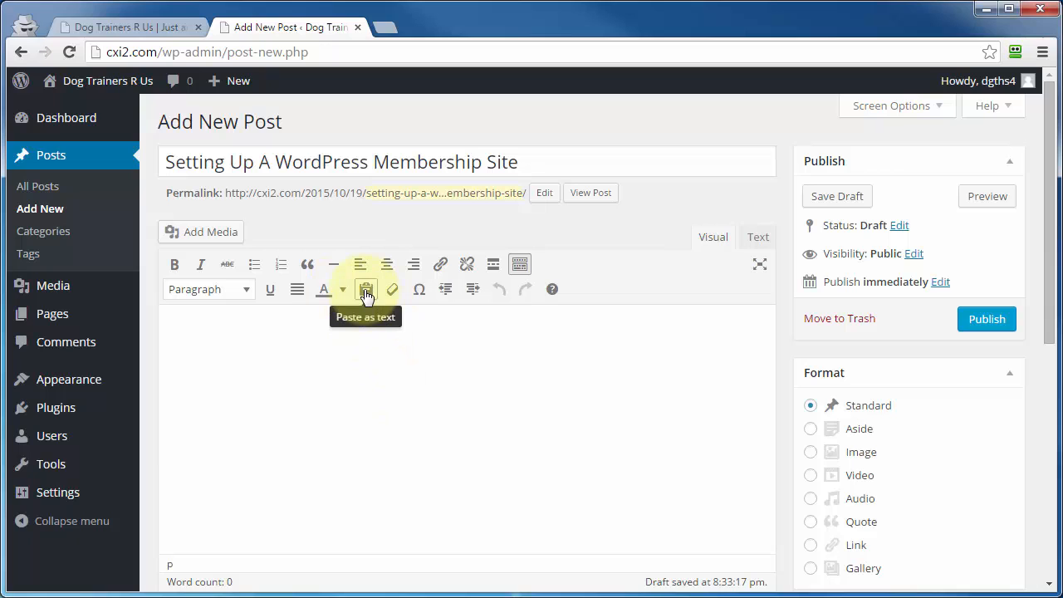
pyautogui.click(367, 292)
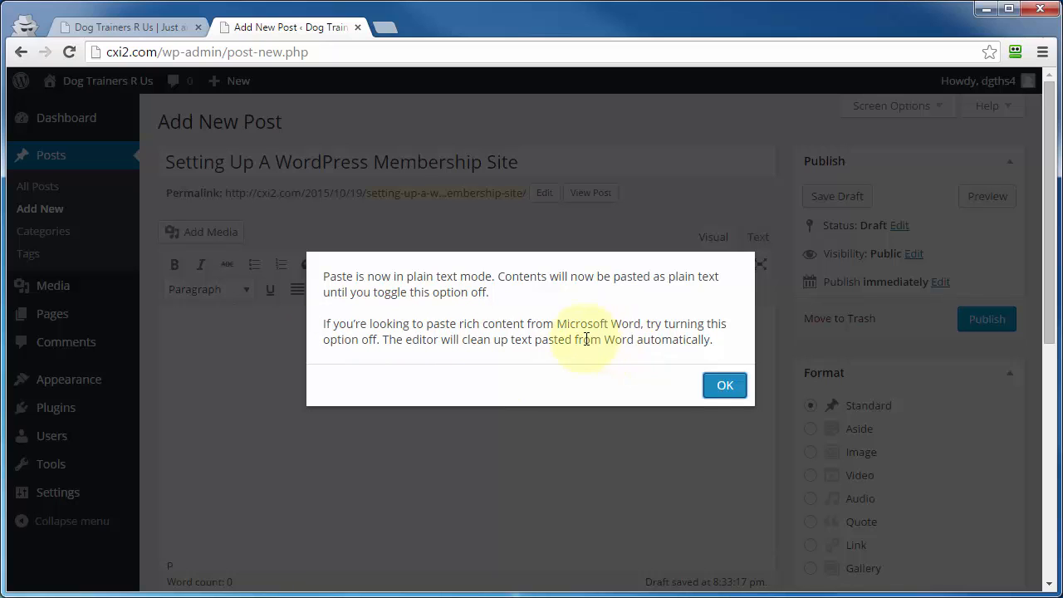
pyautogui.click(731, 392)
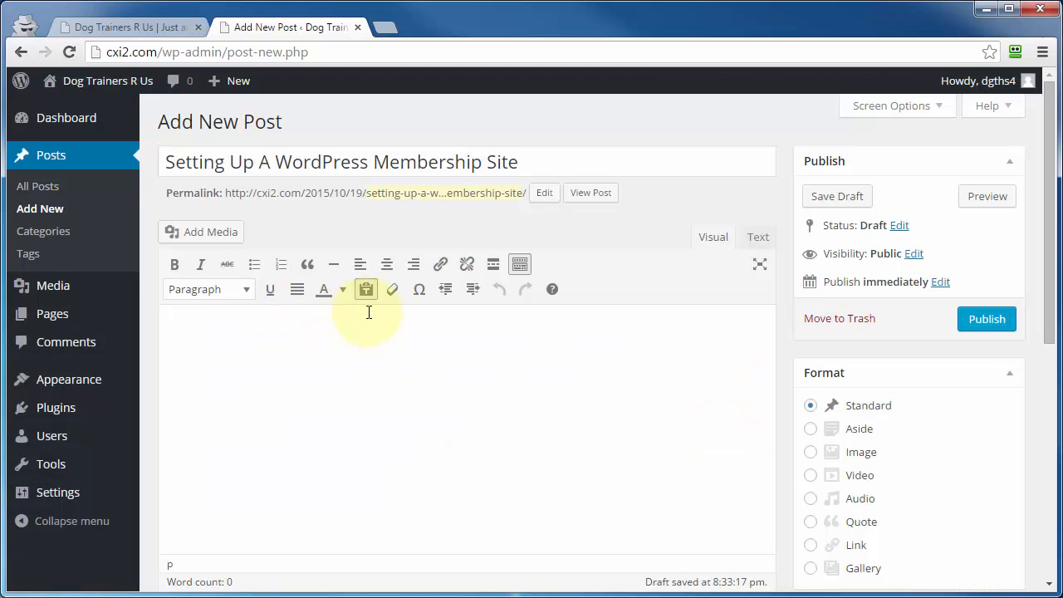
# Paste the copied paragraphs into the post body as plain text.
pyautogui.rightClick(205, 329)
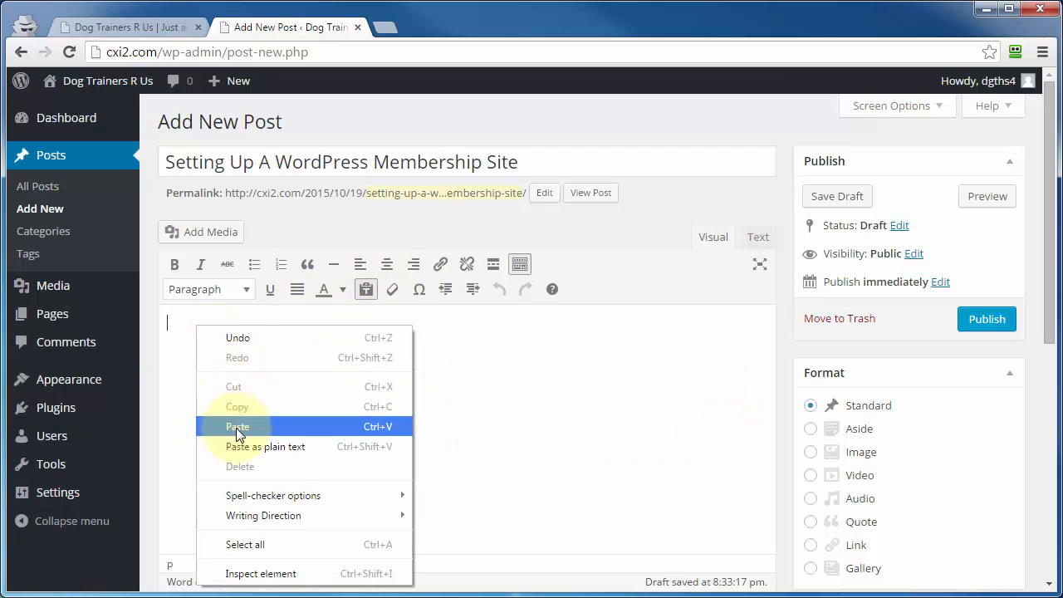
pyautogui.click(232, 426)
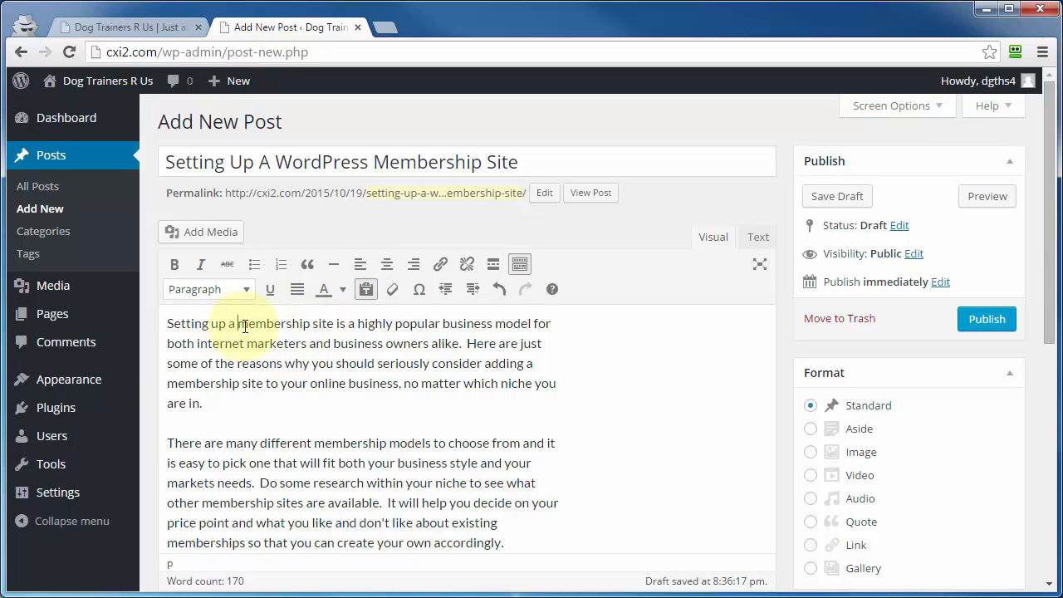
# Add a new first line in the body, paste the paragraphs there with formatting, and inspect them in Text view.
pyautogui.moveTo(239, 324); pyautogui.dragTo(319, 327)
pyautogui.click(319, 327)
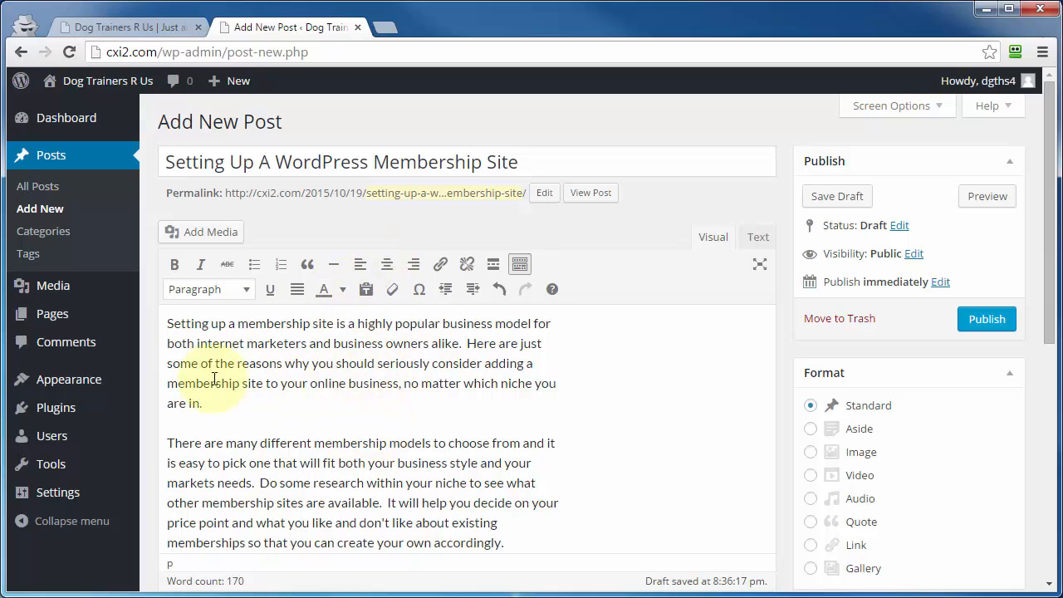
pyautogui.click(168, 323)
pyautogui.press('Return')
pyautogui.rightClick(182, 285)
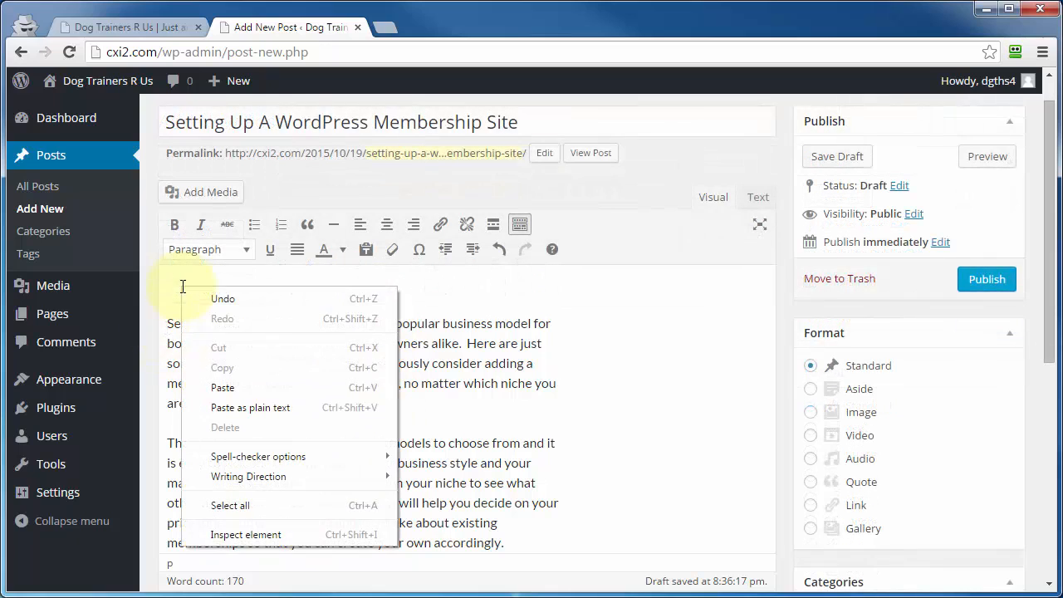
pyautogui.click(227, 386)
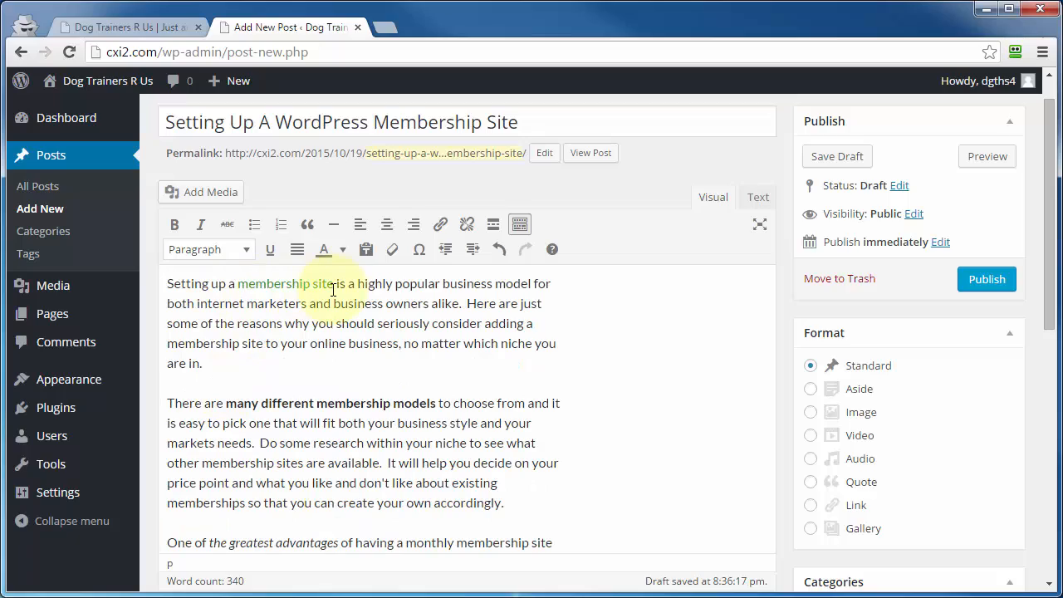
pyautogui.click(759, 200)
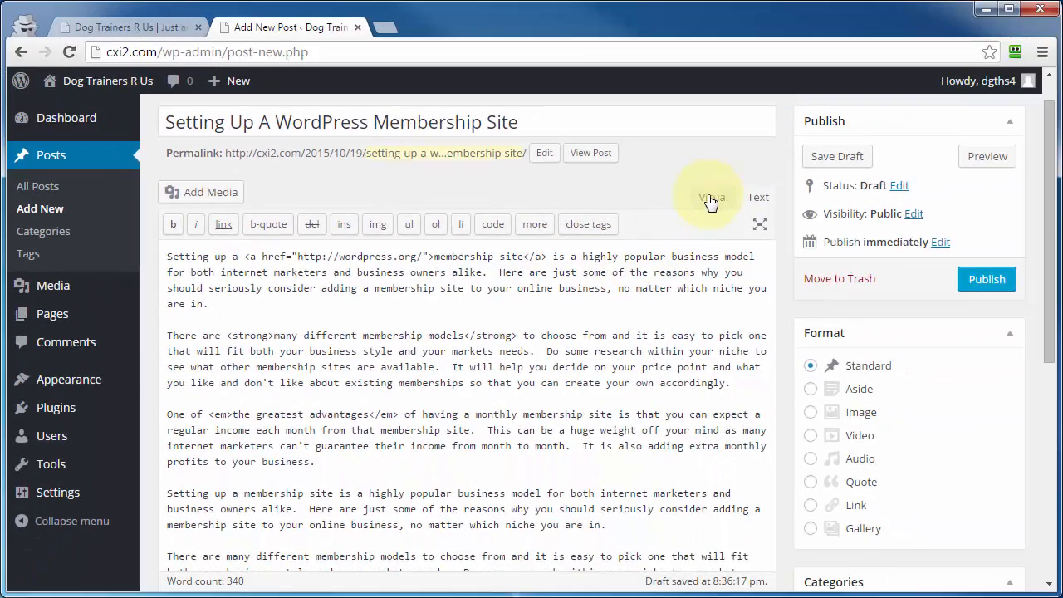
pyautogui.click(710, 199)
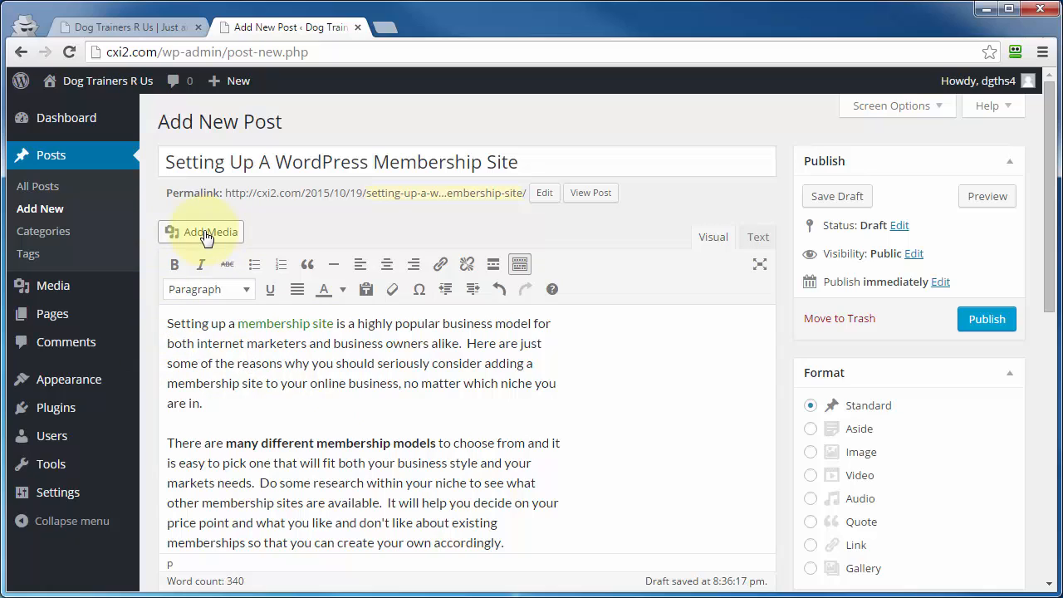
# Insert the happy-christmas-smiley image from the Media Library at the start of the post body.
pyautogui.click(167, 324)
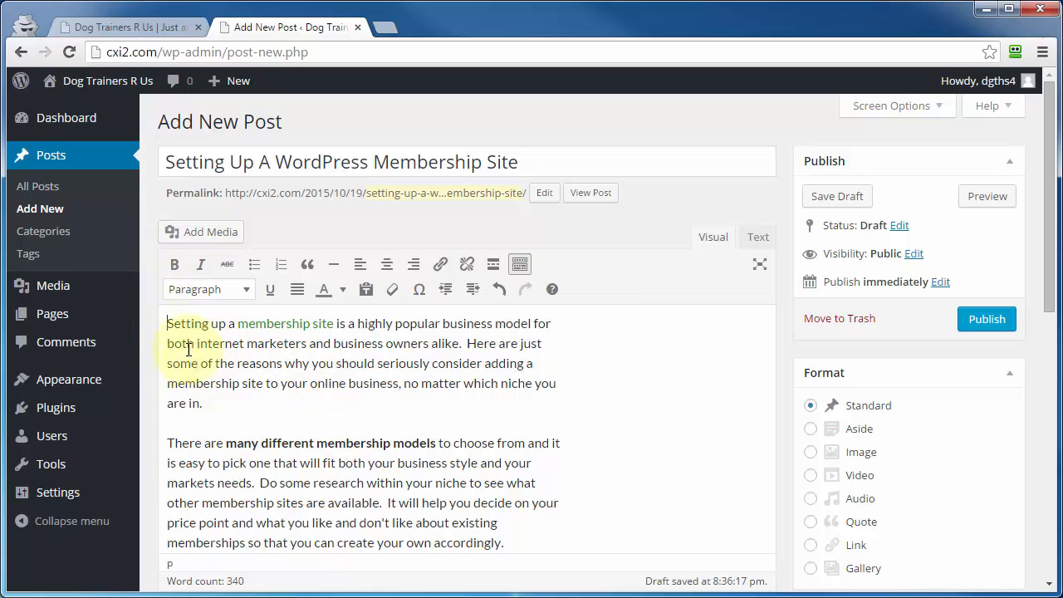
pyautogui.click(211, 240)
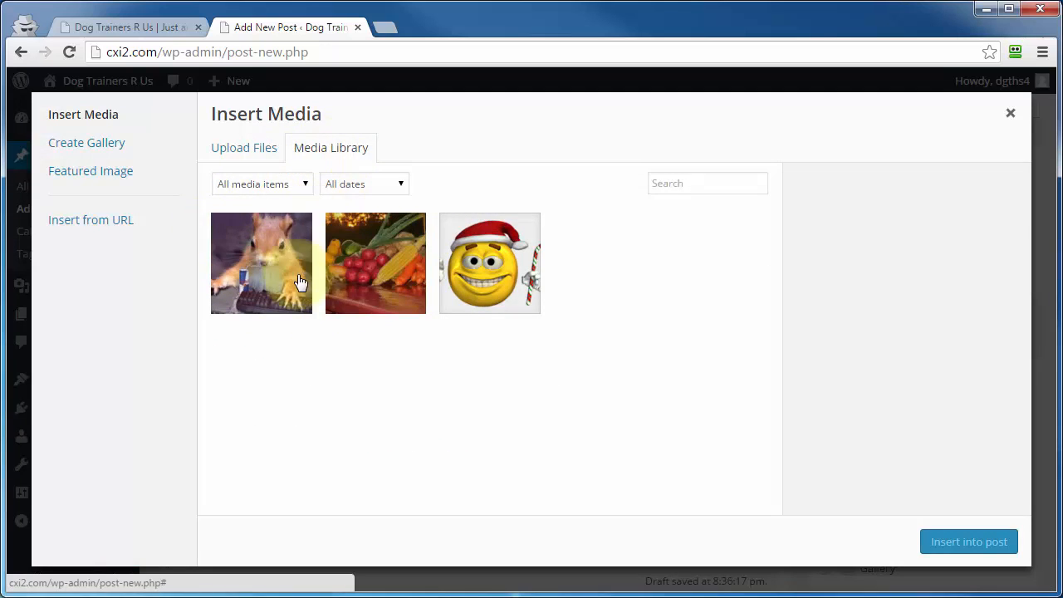
pyautogui.click(227, 150)
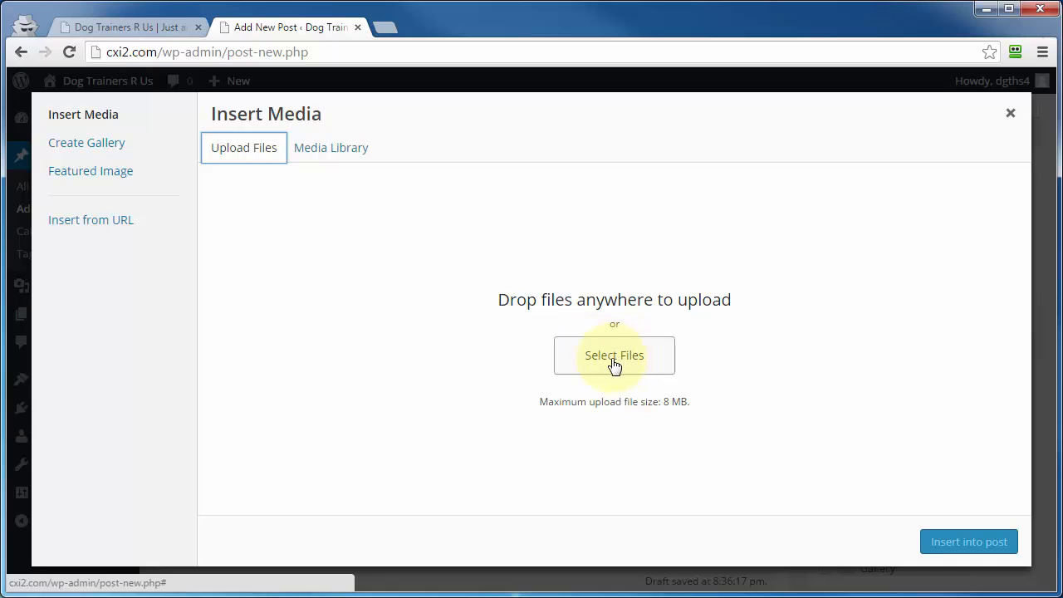
pyautogui.click(91, 228)
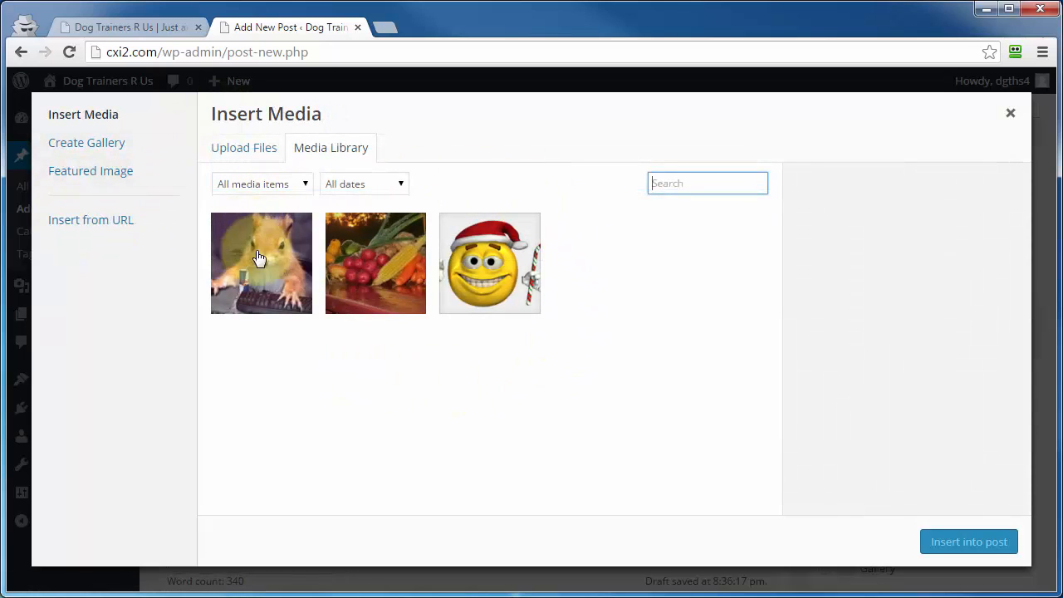
pyautogui.click(479, 275)
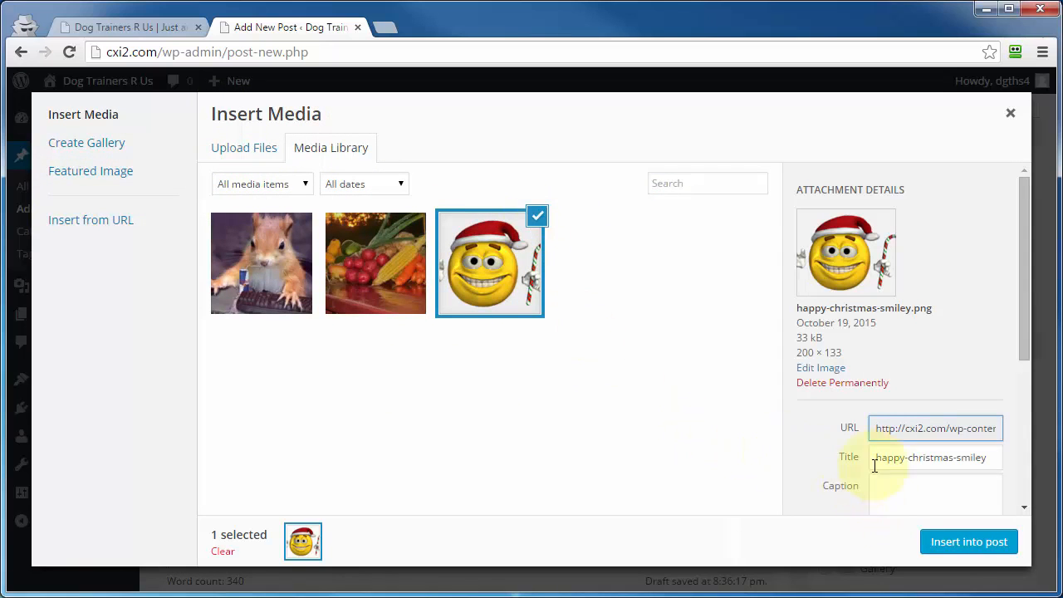
pyautogui.scroll(-3, 820, 451)
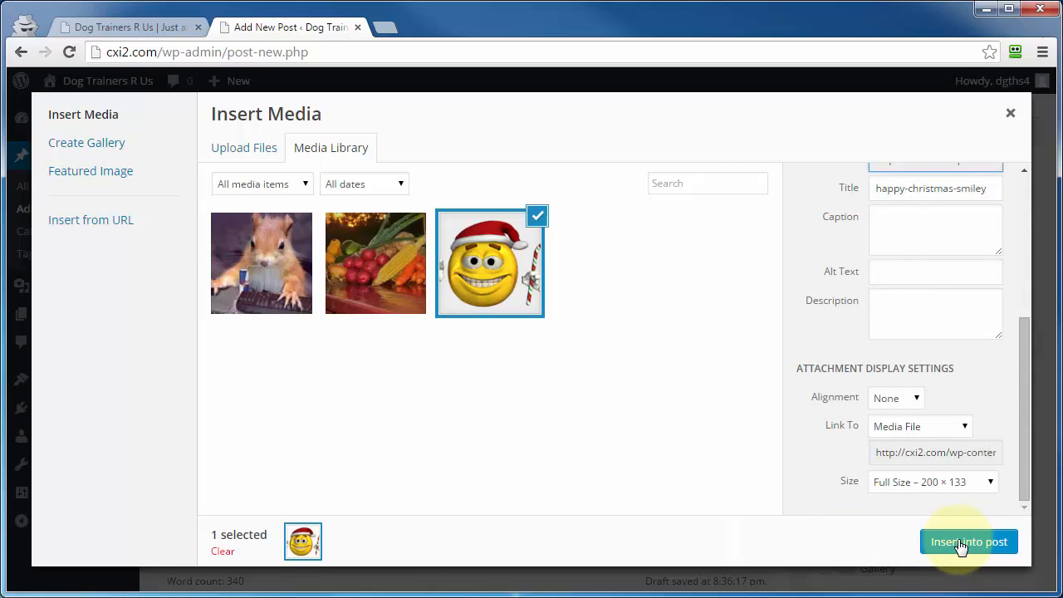
pyautogui.click(962, 544)
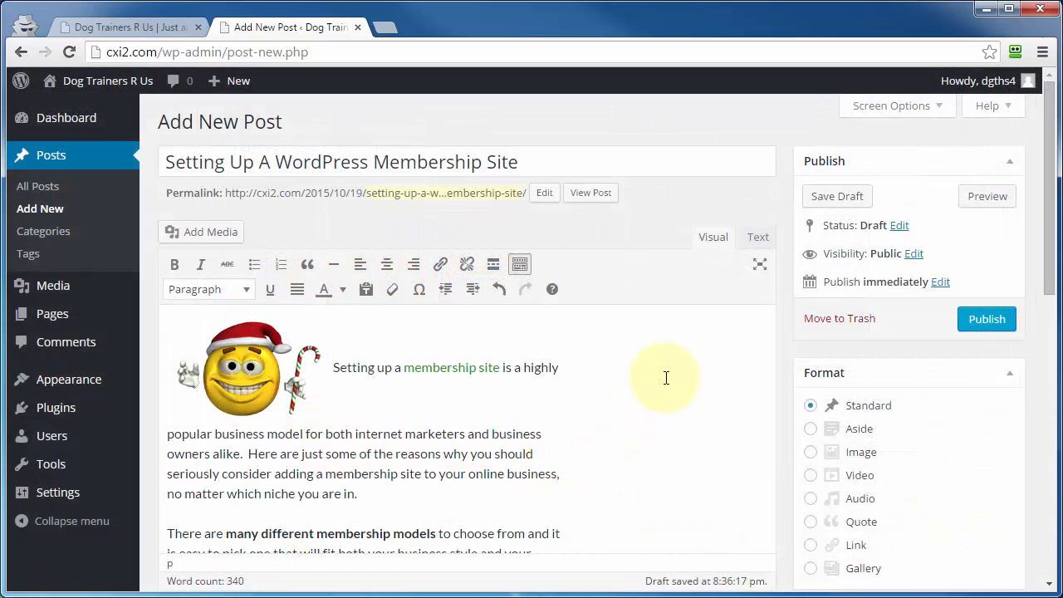
# Open Screen Options and hide the Categories, Tags and Featured Image boxes.
pyautogui.click(910, 112)
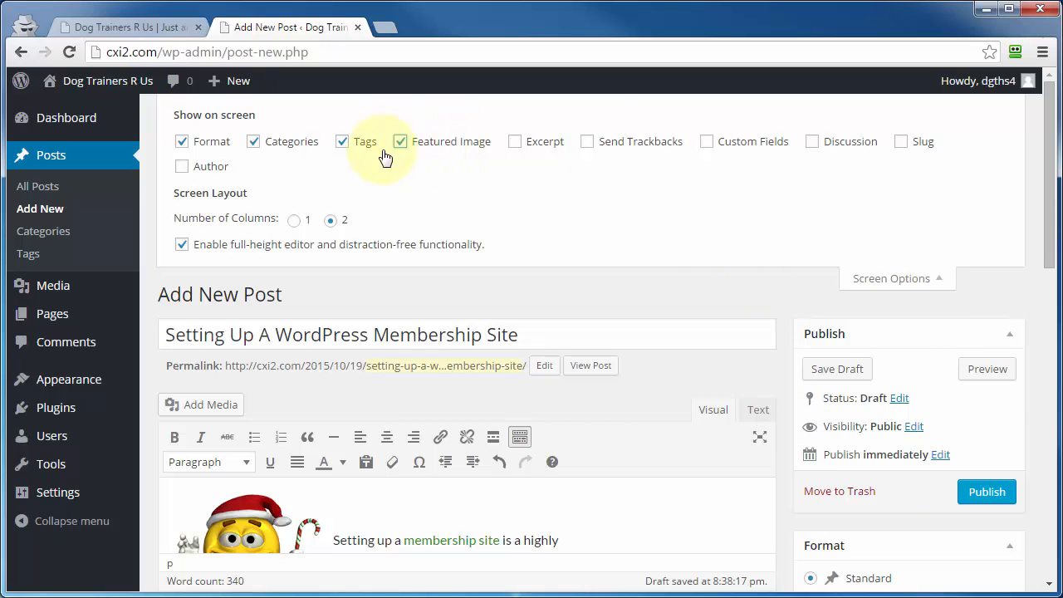
pyautogui.scroll(-8, 843, 237)
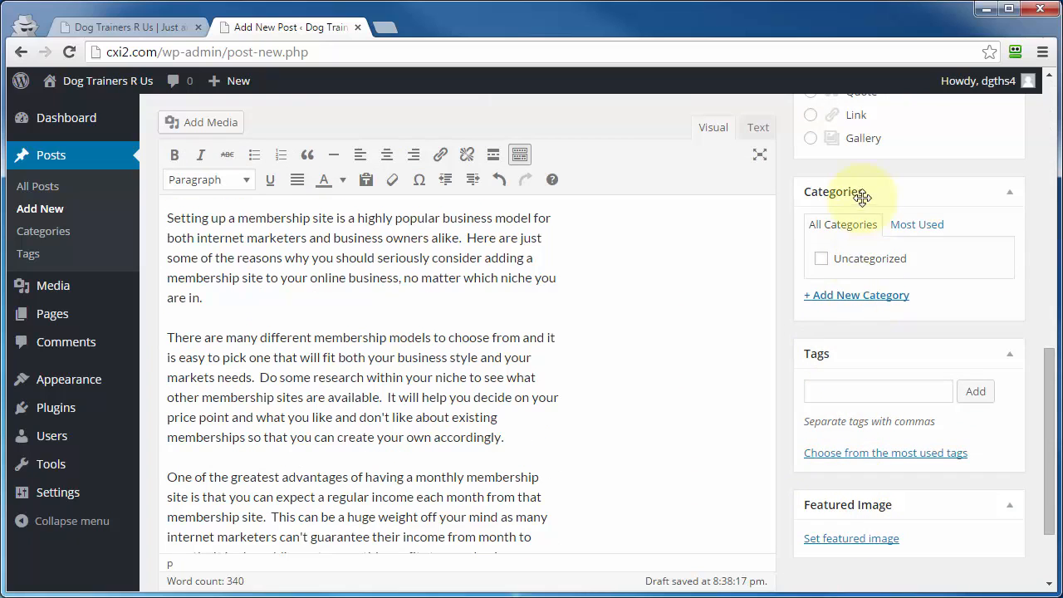
pyautogui.scroll(10, 793, 356)
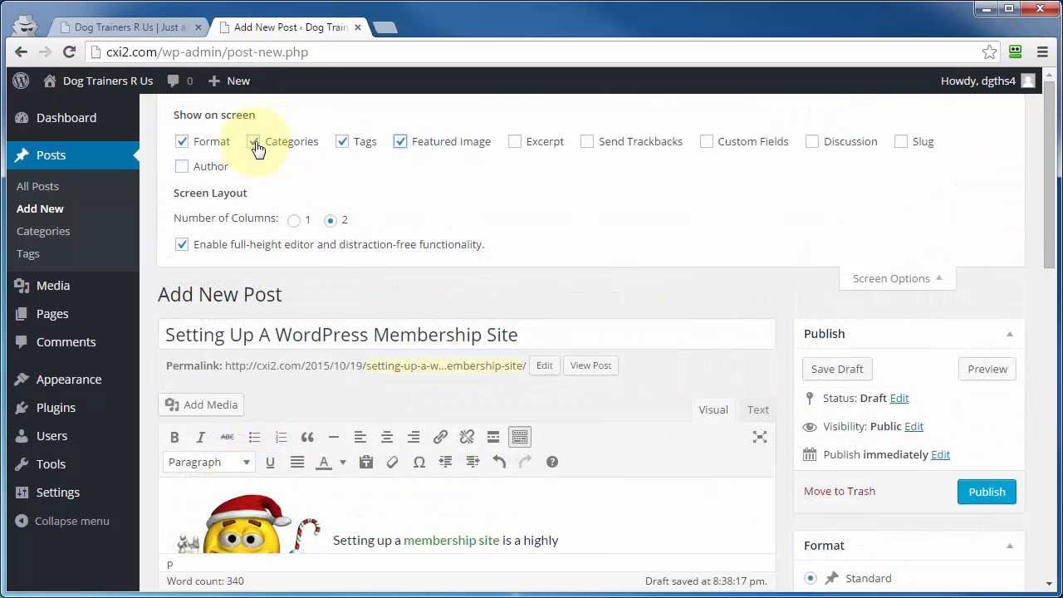
pyautogui.click(254, 143)
pyautogui.click(342, 143)
pyautogui.click(400, 143)
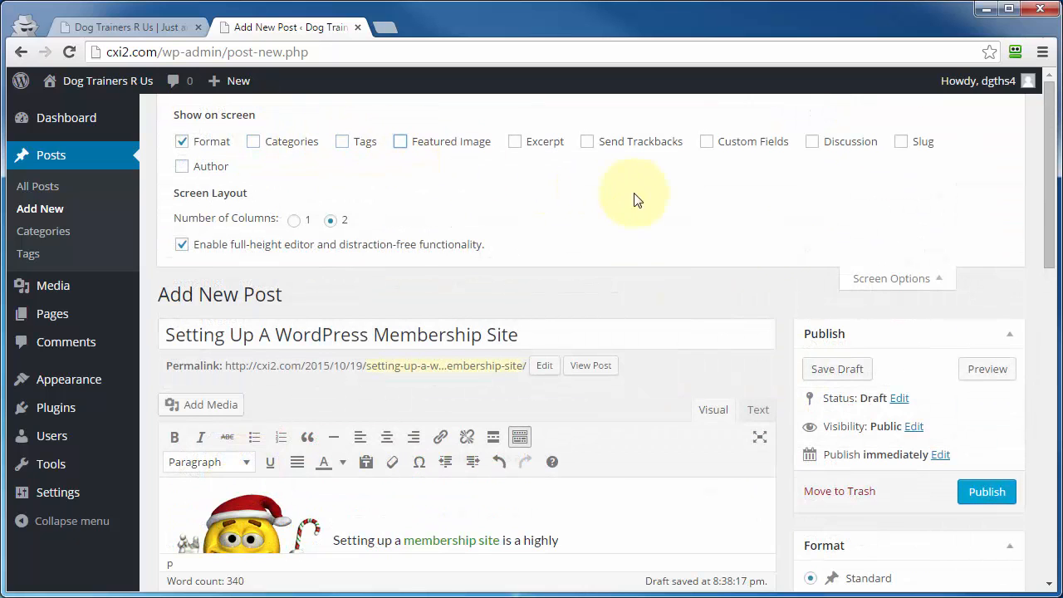
pyautogui.click(892, 279)
pyautogui.scroll(-5, 914, 374)
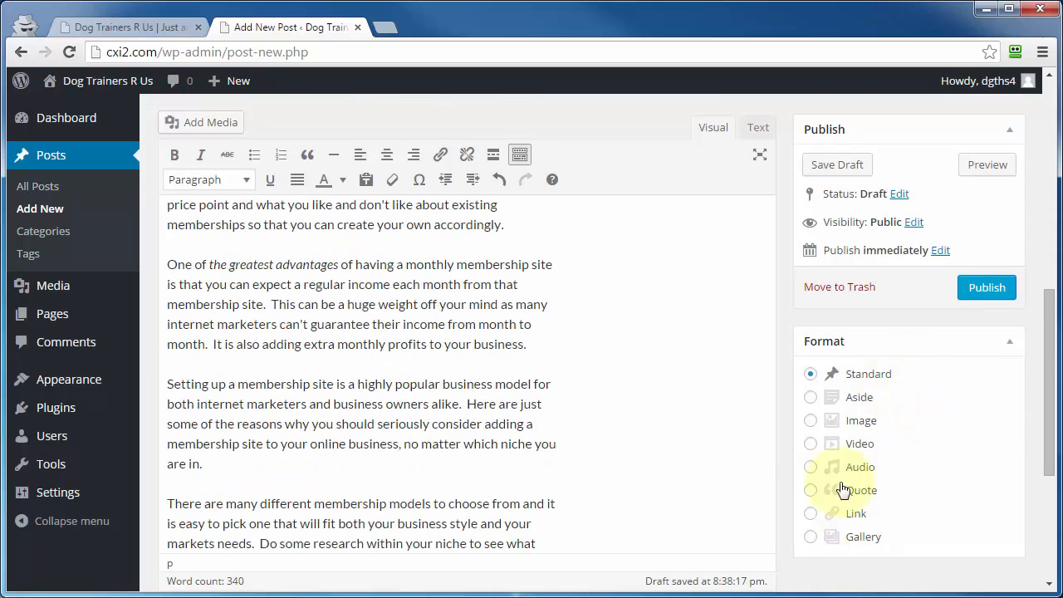
pyautogui.scroll(8, 831, 465)
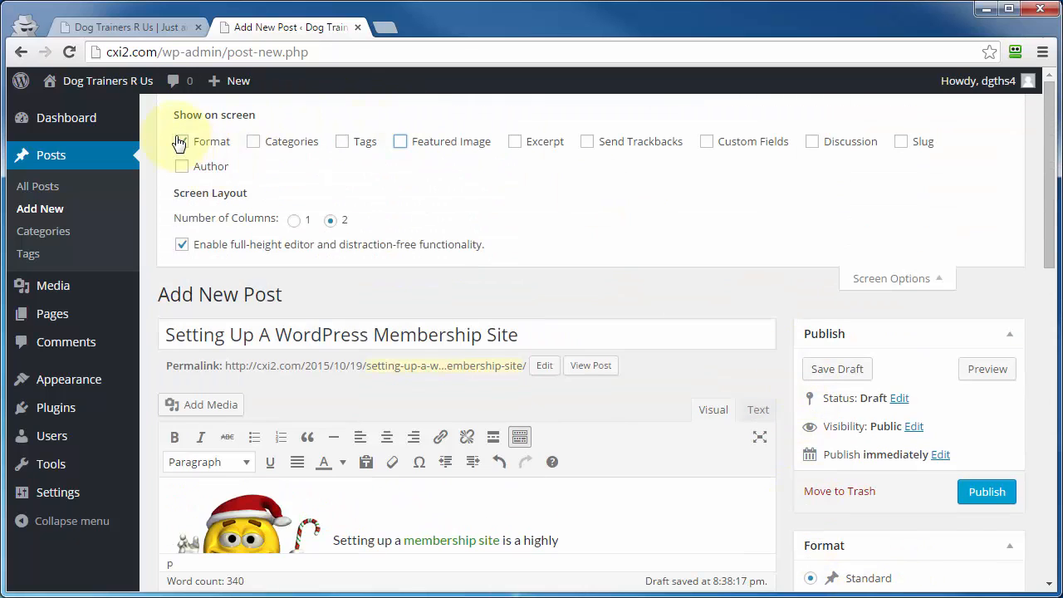
# Hide the Format box as well.
pyautogui.click(181, 142)
pyautogui.scroll(-3, 929, 465)
pyautogui.scroll(3, 929, 465)
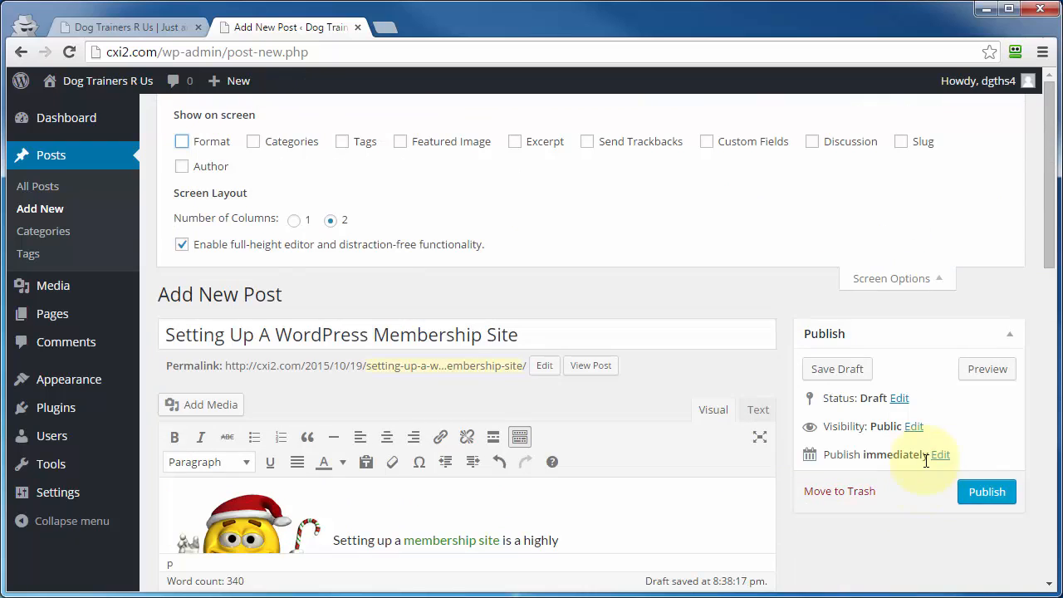
pyautogui.scroll(-2, 914, 230)
pyautogui.scroll(1, 897, 459)
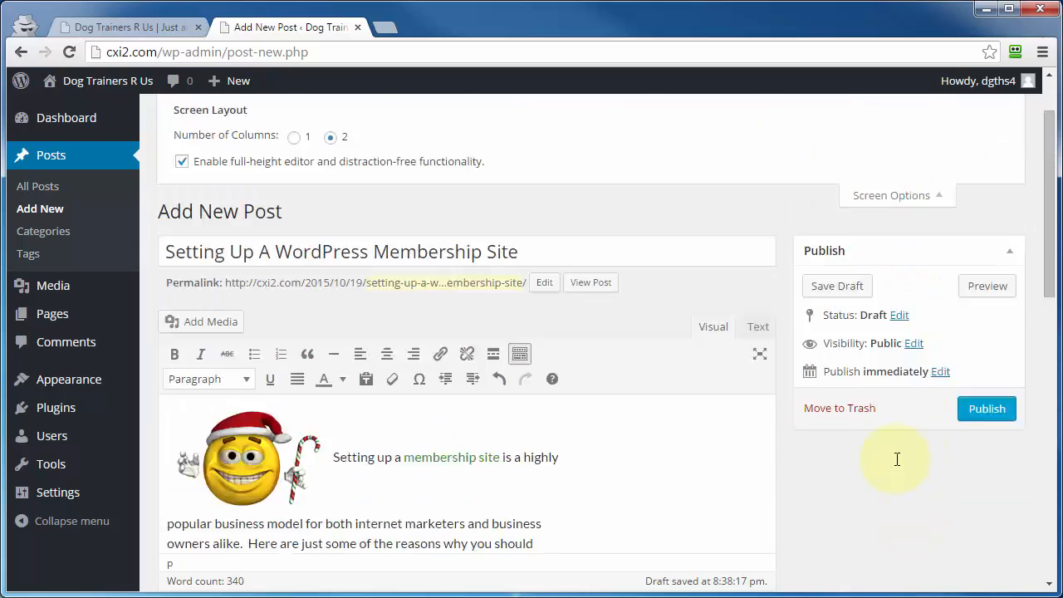
pyautogui.scroll(1, 898, 459)
# Turn the Format, Categories, Tags and Featured Image boxes back on and also show the Discussion box.
pyautogui.click(182, 142)
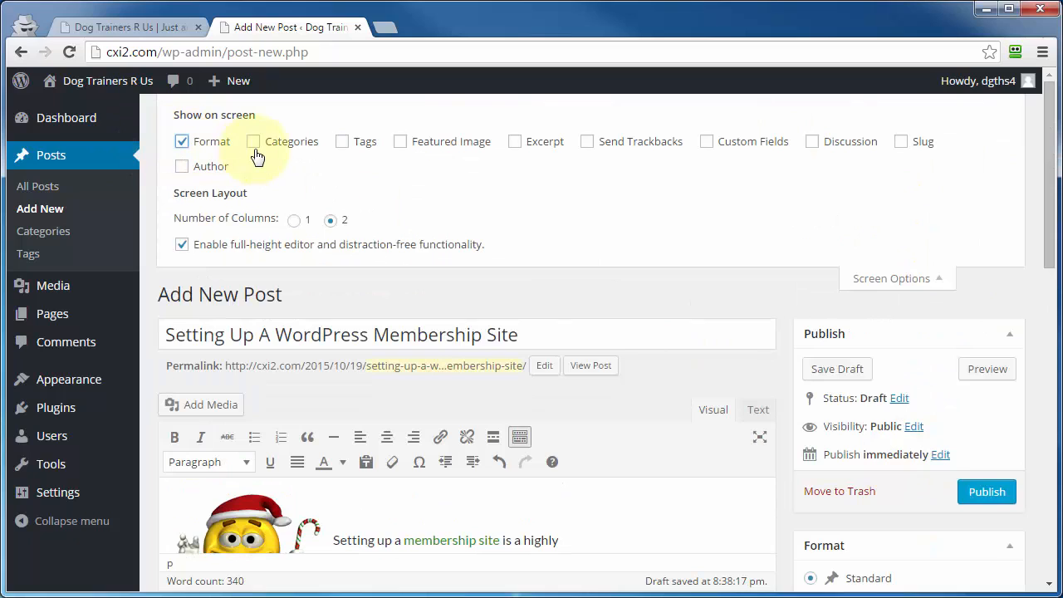
pyautogui.click(253, 143)
pyautogui.click(343, 142)
pyautogui.click(401, 142)
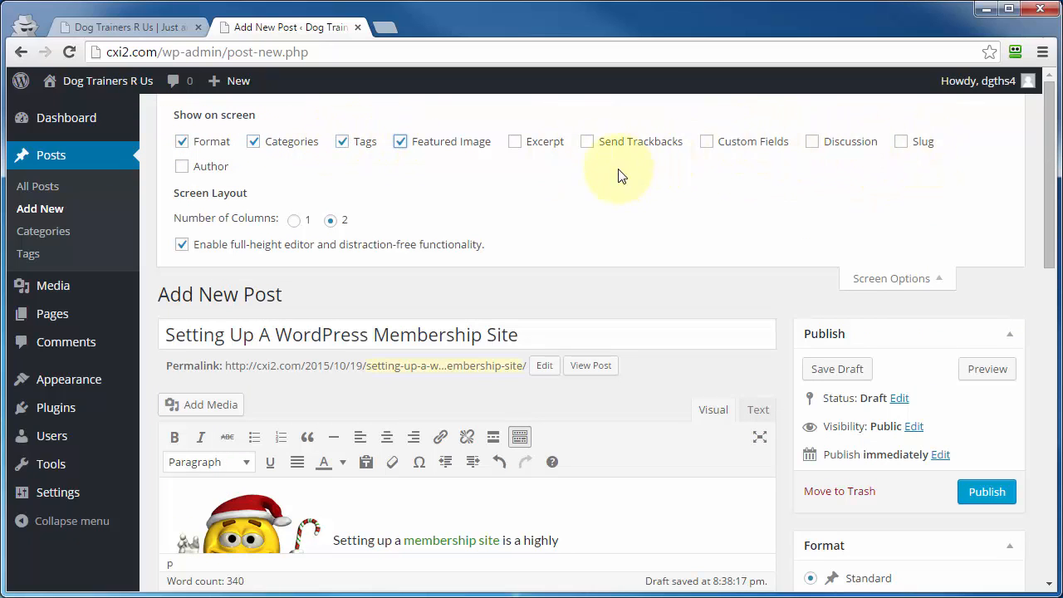
pyautogui.click(813, 145)
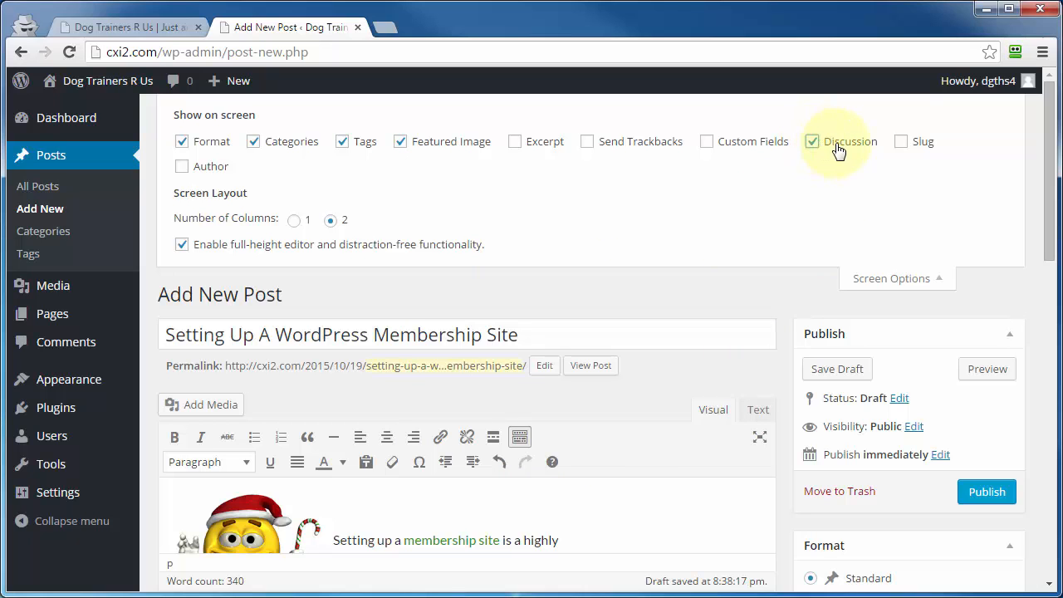
pyautogui.scroll(-7, 776, 374)
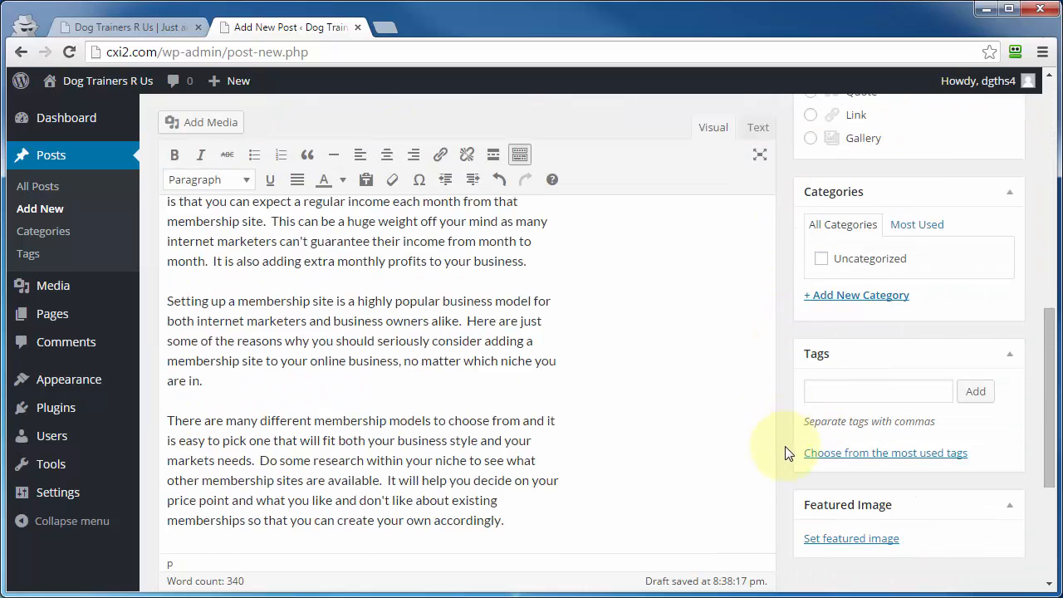
pyautogui.scroll(-4, 787, 452)
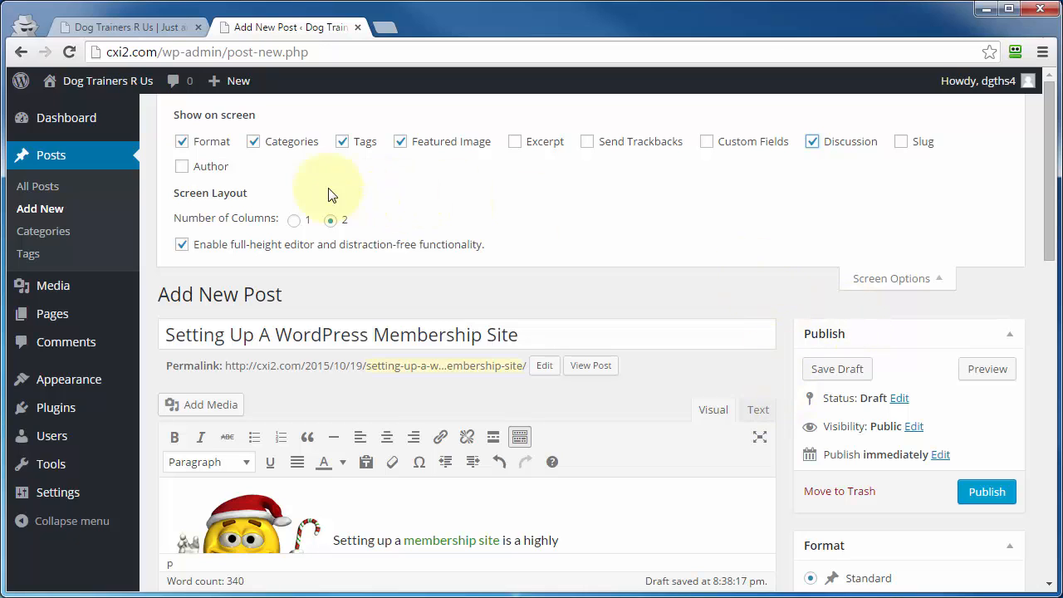
# Try the one-column layout and switch back to two columns, toggling the full-height editor option off and on again.
pyautogui.click(295, 221)
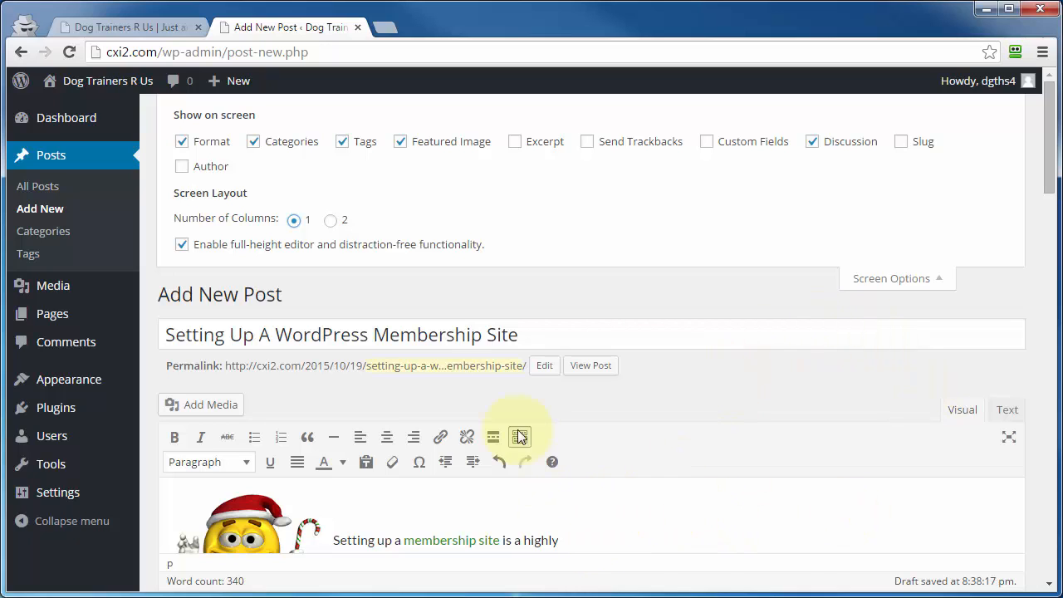
pyautogui.click(331, 220)
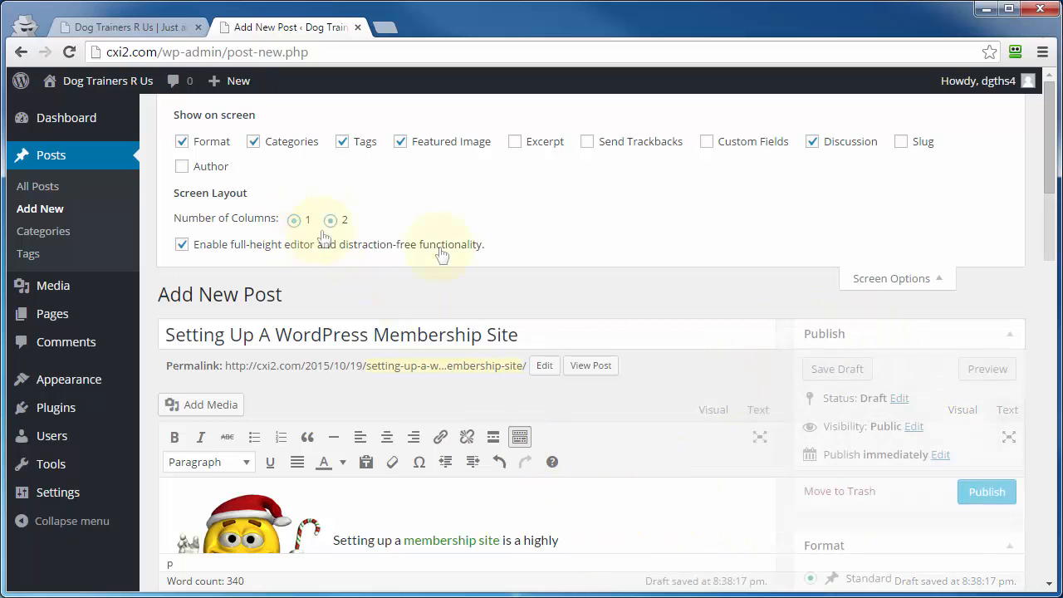
pyautogui.click(182, 246)
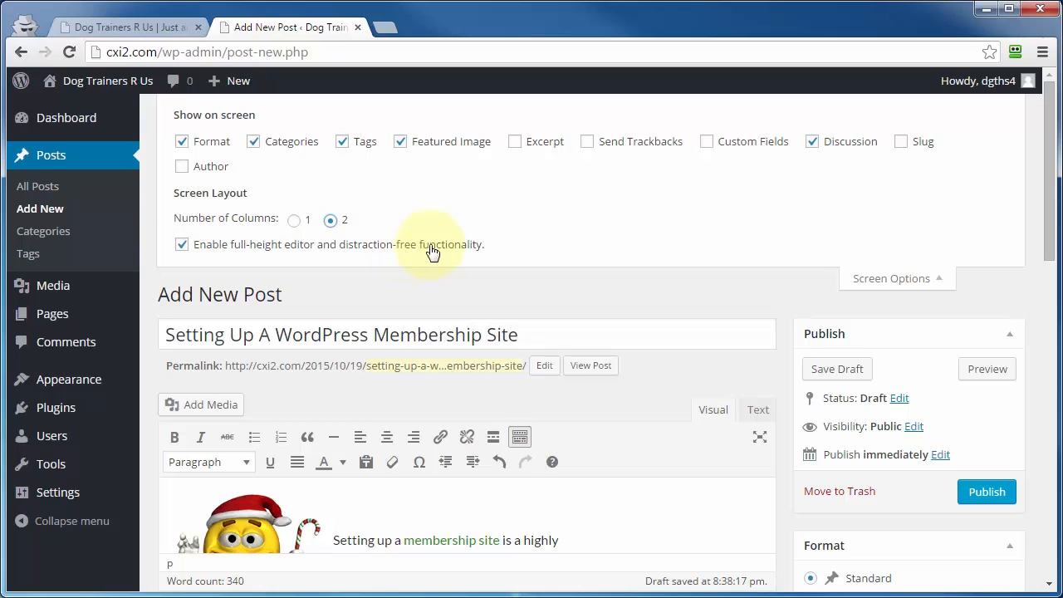
pyautogui.scroll(-2, 795, 381)
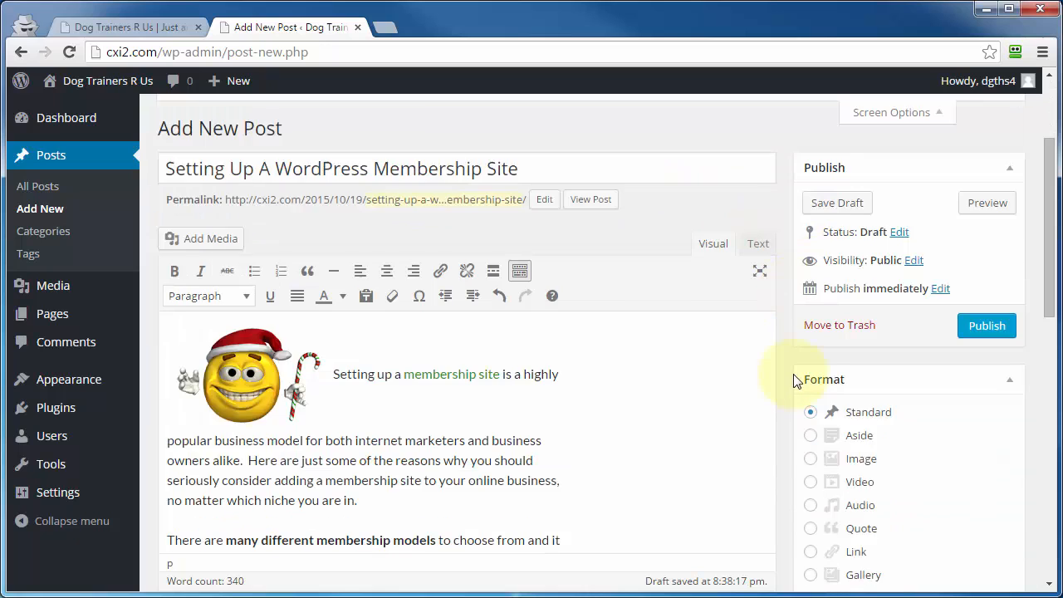
pyautogui.scroll(-2, 795, 380)
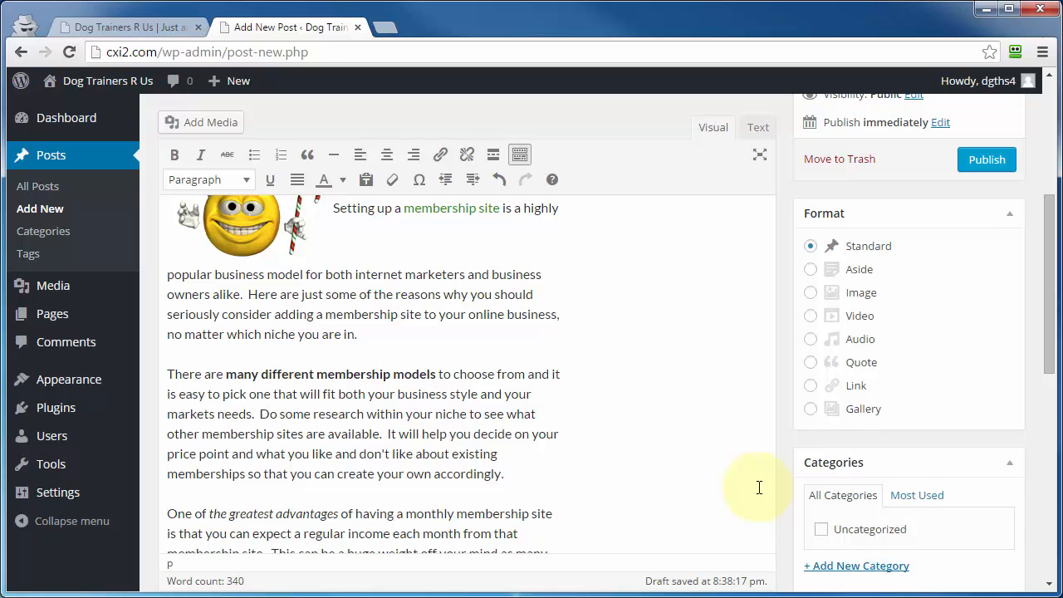
pyautogui.scroll(3, 759, 487)
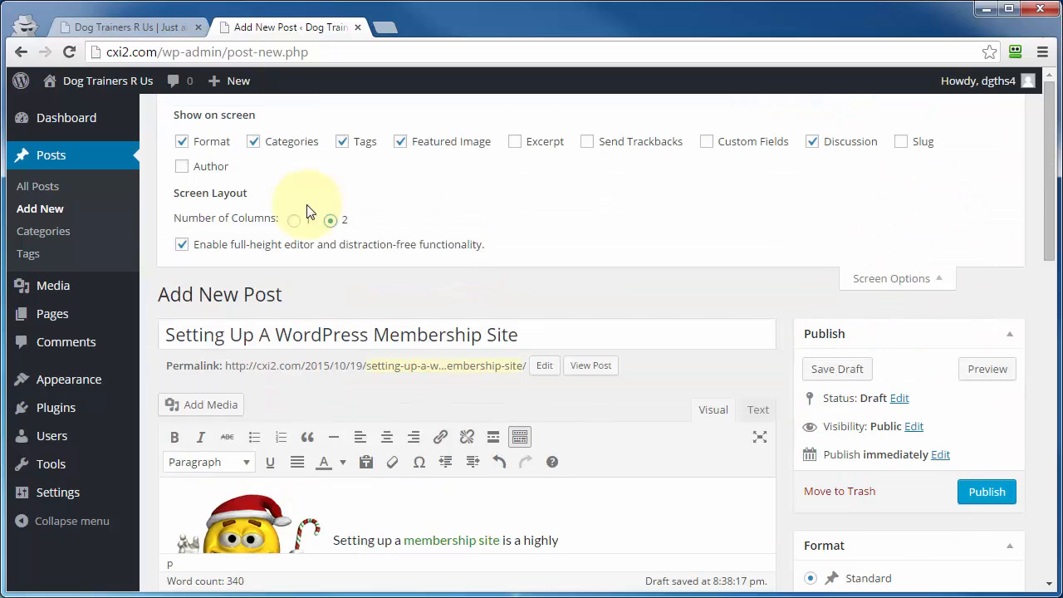
pyautogui.click(181, 246)
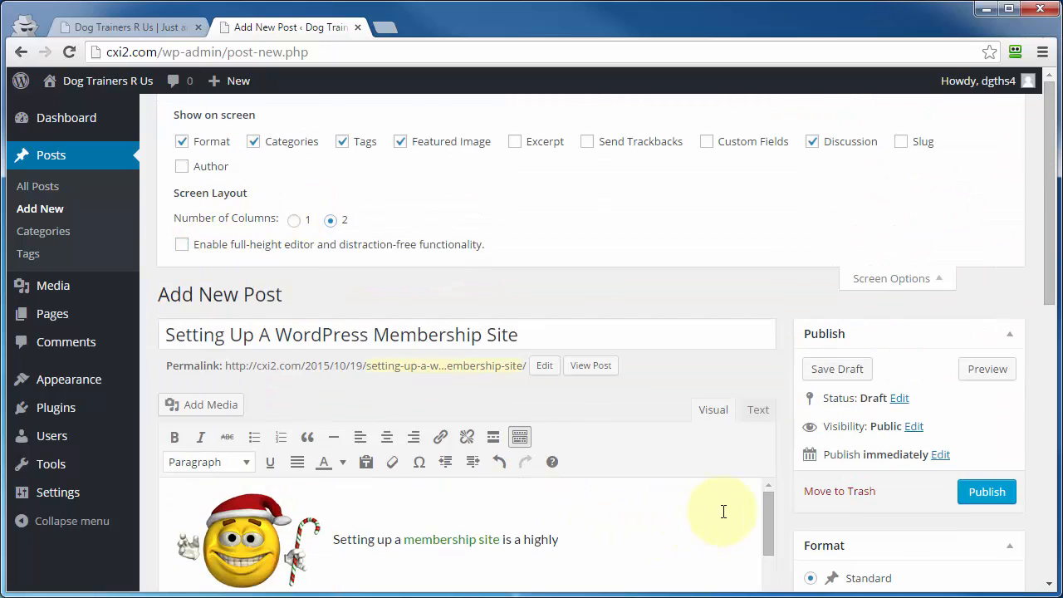
pyautogui.scroll(-3, 735, 411)
pyautogui.click(181, 245)
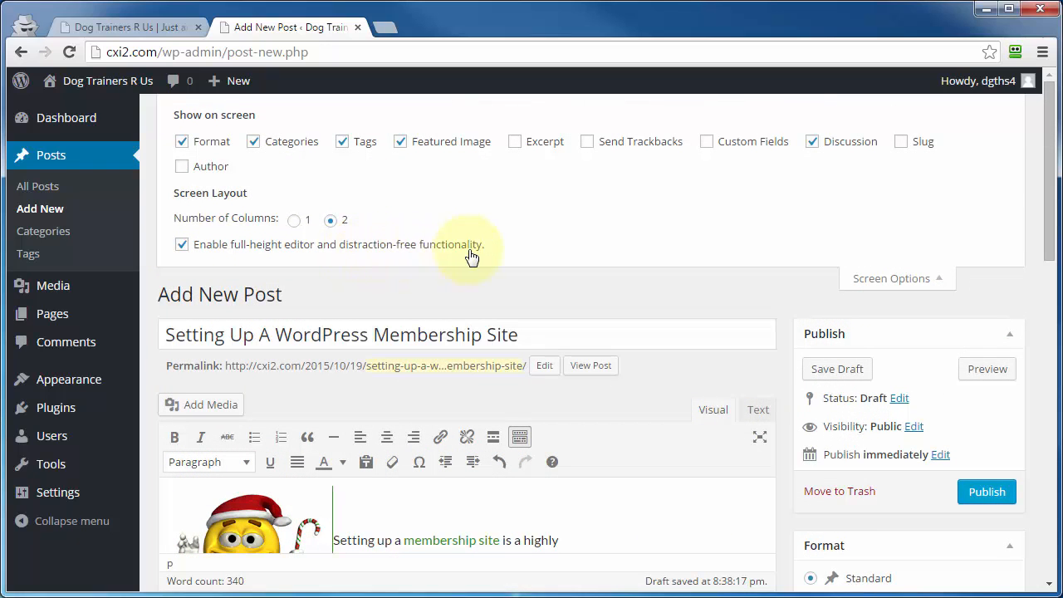
# Turn on distraction-free writing mode and insert an empty line after the first paragraph.
pyautogui.click(760, 442)
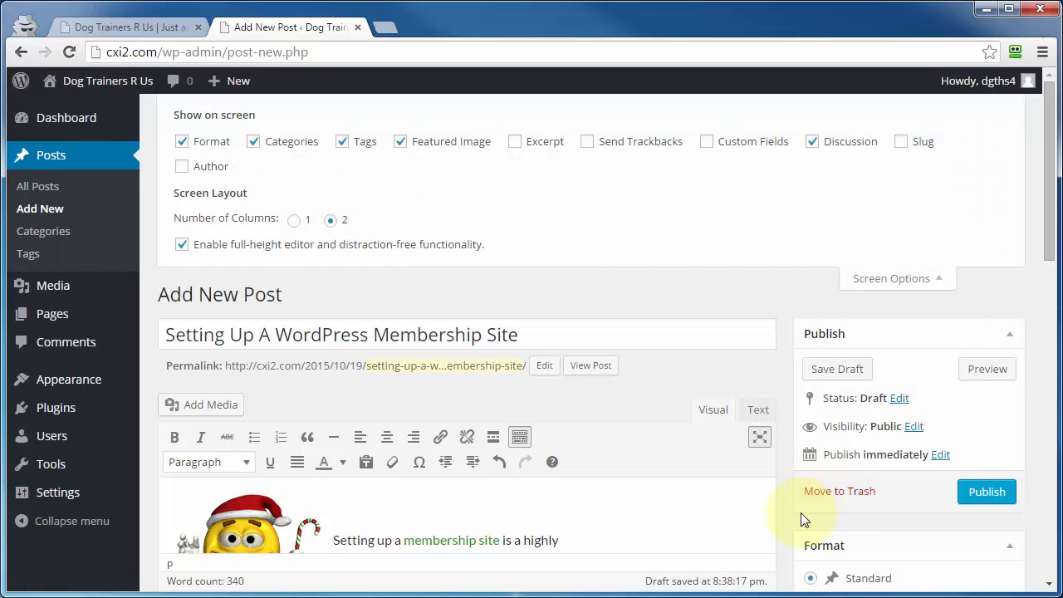
pyautogui.scroll(-3, 584, 378)
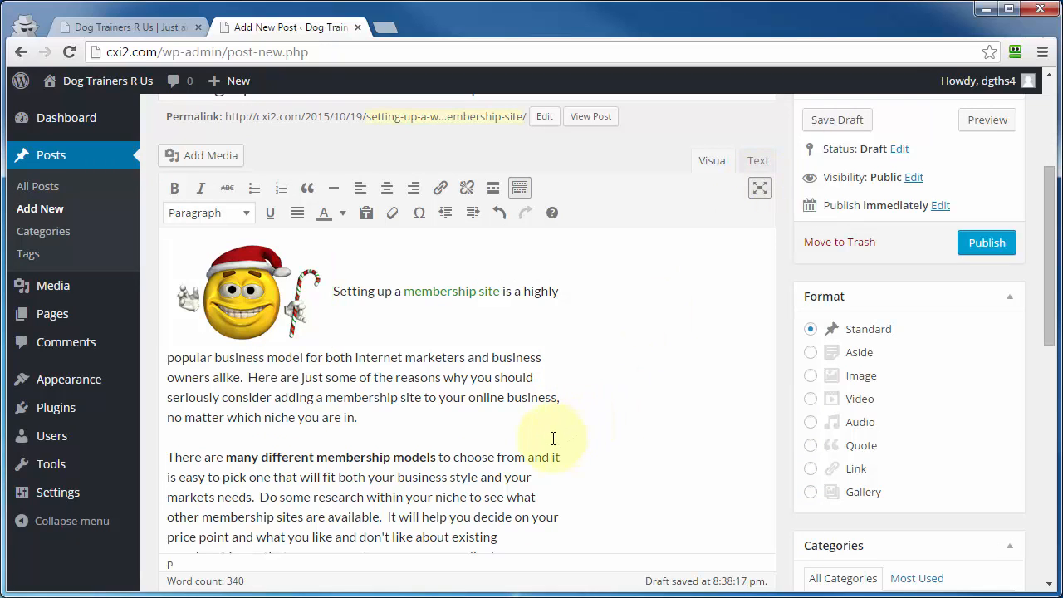
pyautogui.press('Return')
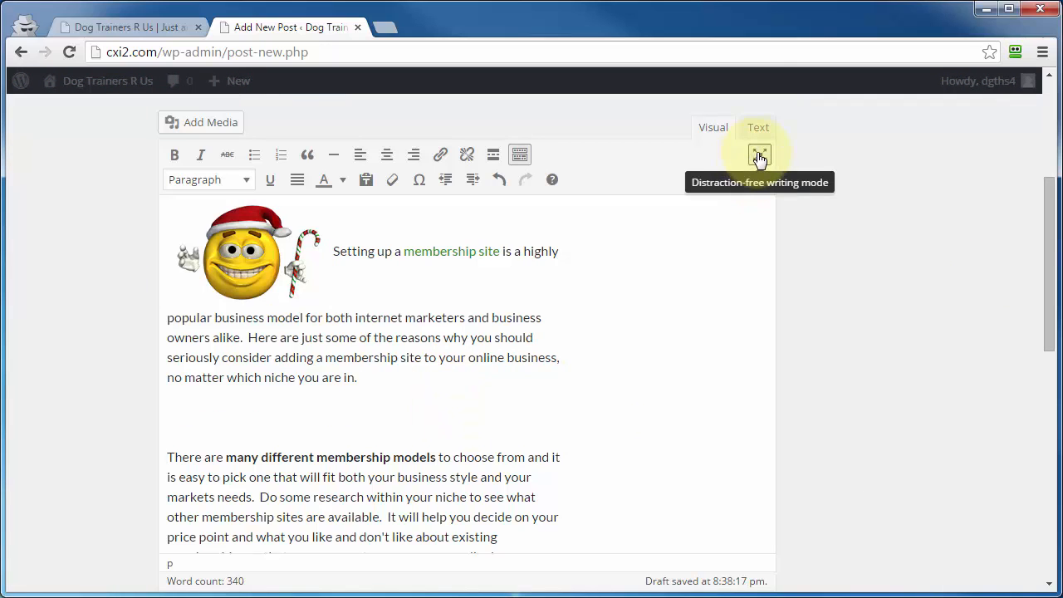
pyautogui.scroll(3, 894, 285)
# Close Screen Options and browse the Help panel's topics on customizing and publishing.
pyautogui.click(887, 282)
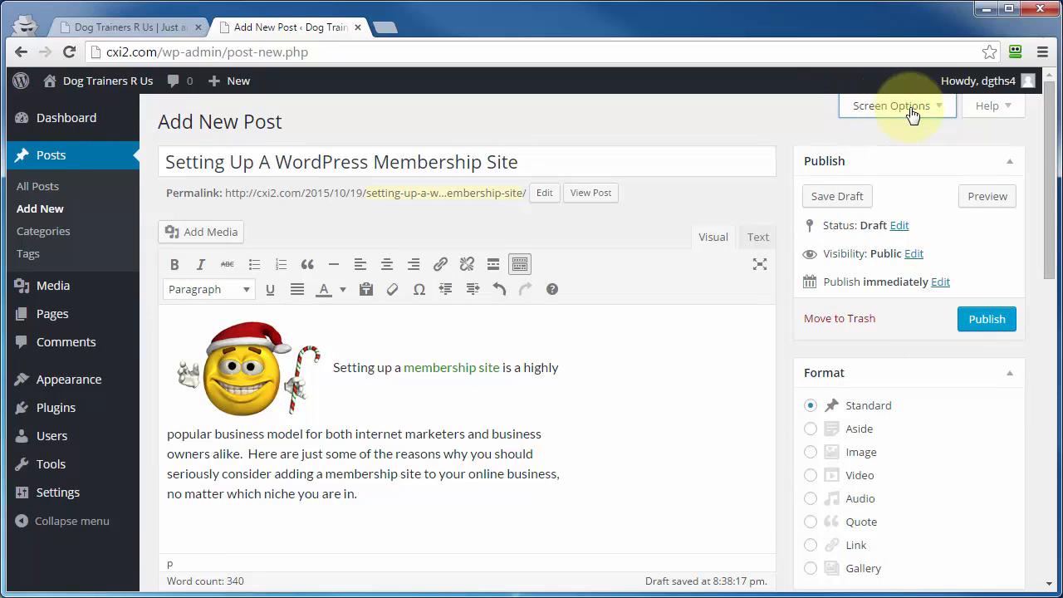
pyautogui.click(991, 109)
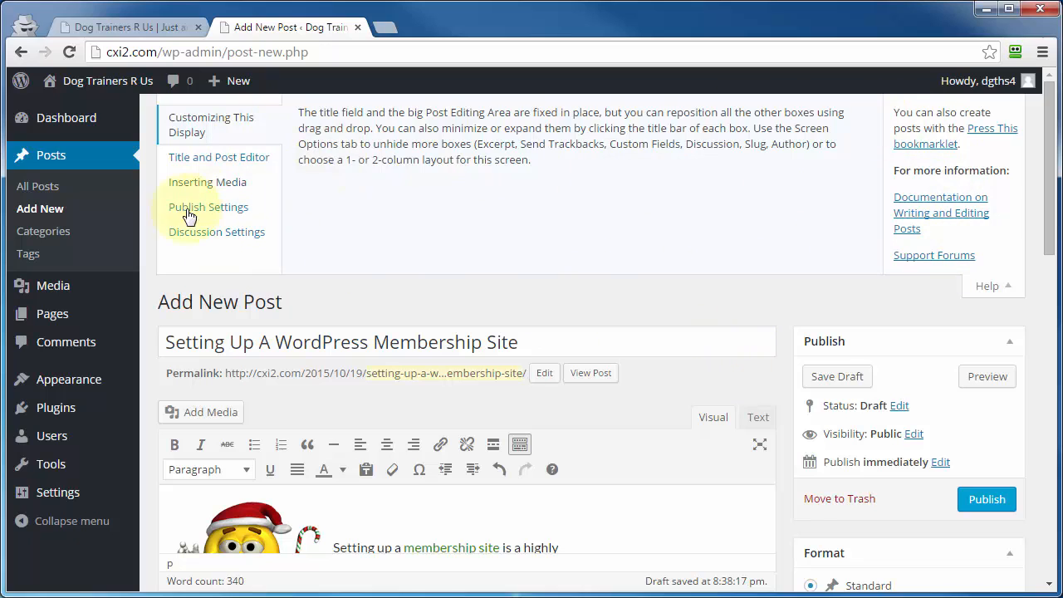
pyautogui.click(985, 286)
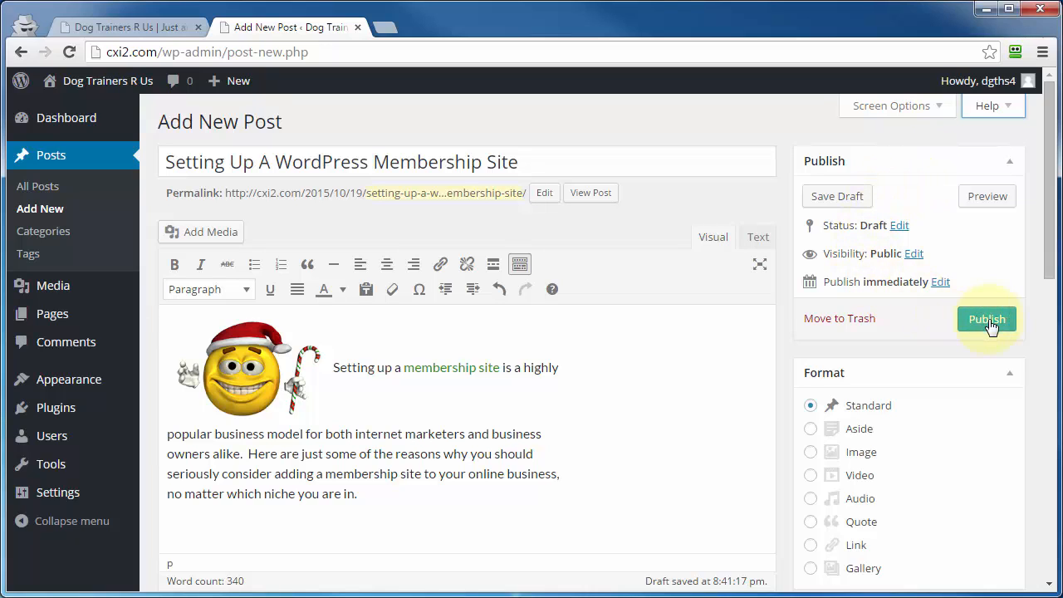
# Try scheduling the post for October 20, 2015 at 20:32, then revert to publishing immediately.
pyautogui.click(941, 282)
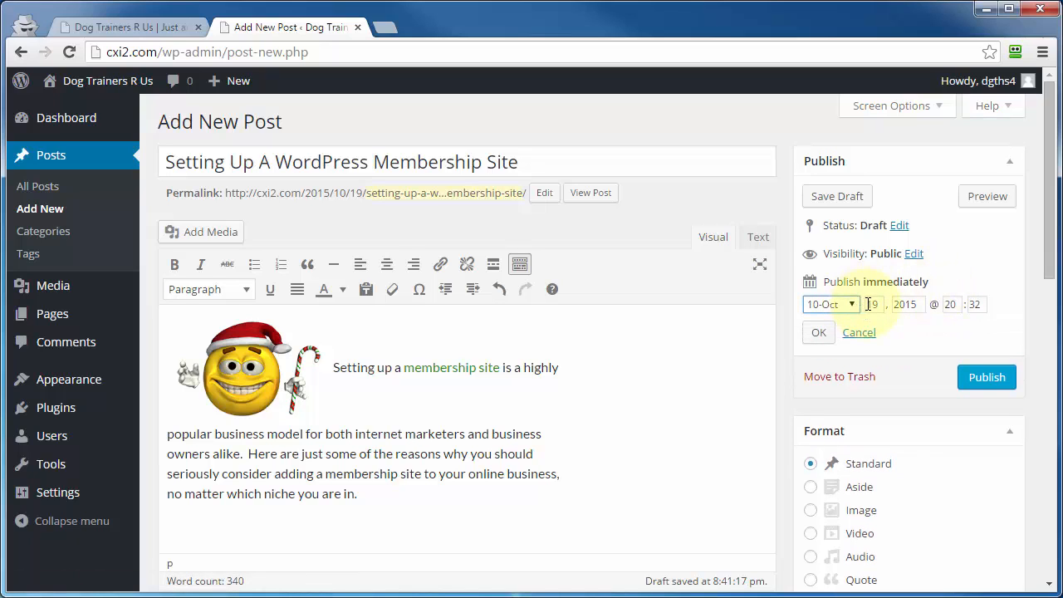
pyautogui.moveTo(868, 304); pyautogui.dragTo(882, 305)
pyautogui.write('20')
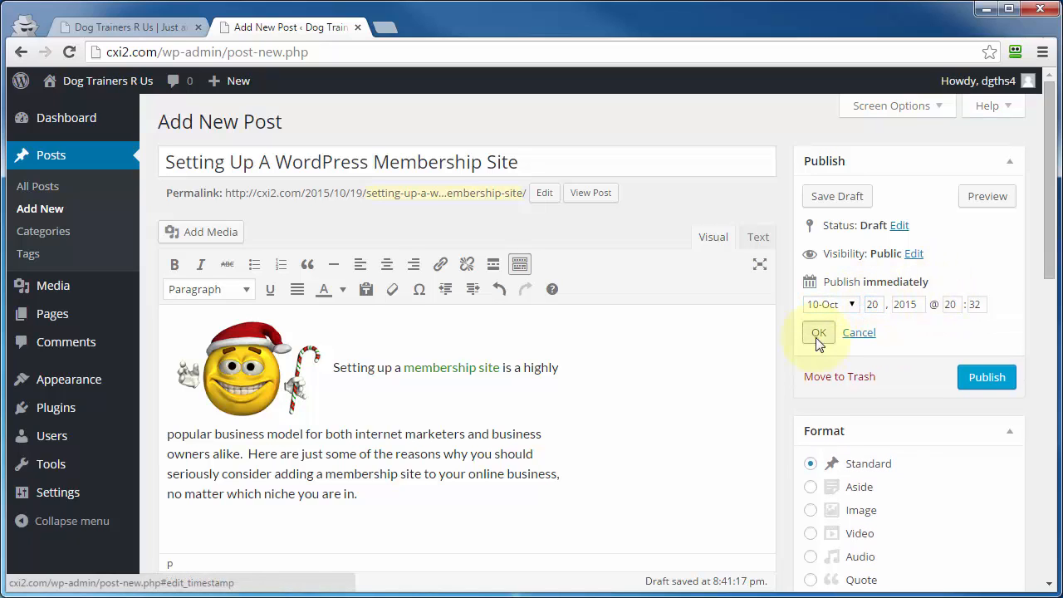
pyautogui.click(819, 334)
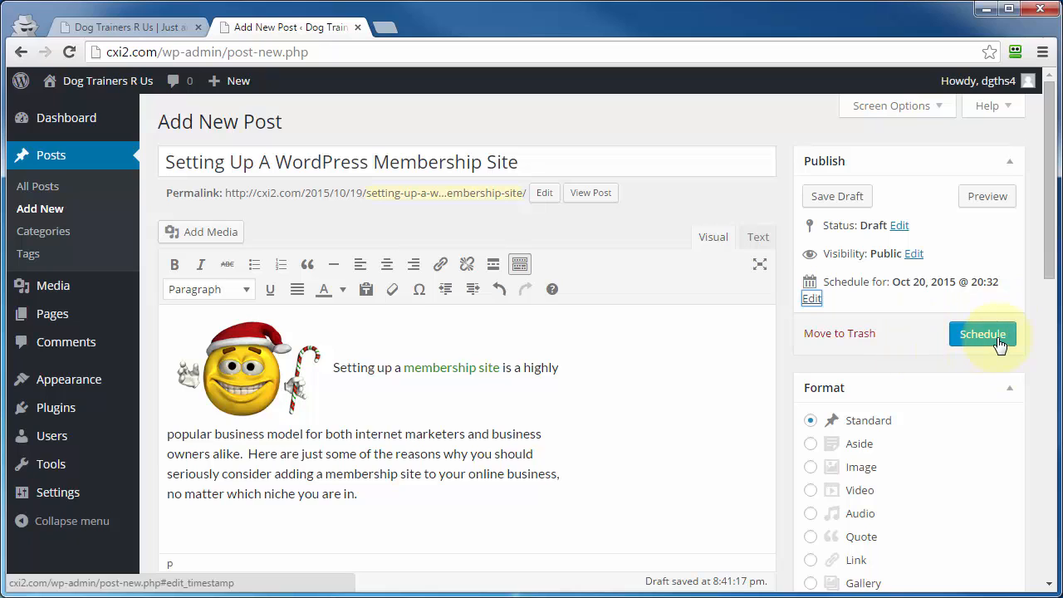
pyautogui.click(811, 299)
pyautogui.click(859, 333)
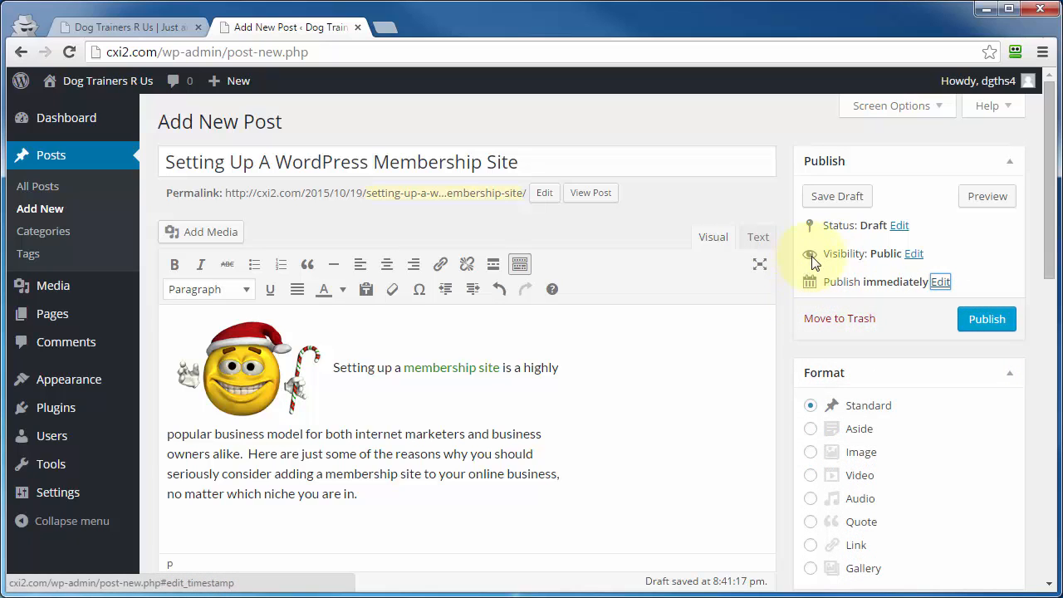
# Edit the post visibility, clear the option to stick the post to the front page, and confirm.
pyautogui.click(914, 254)
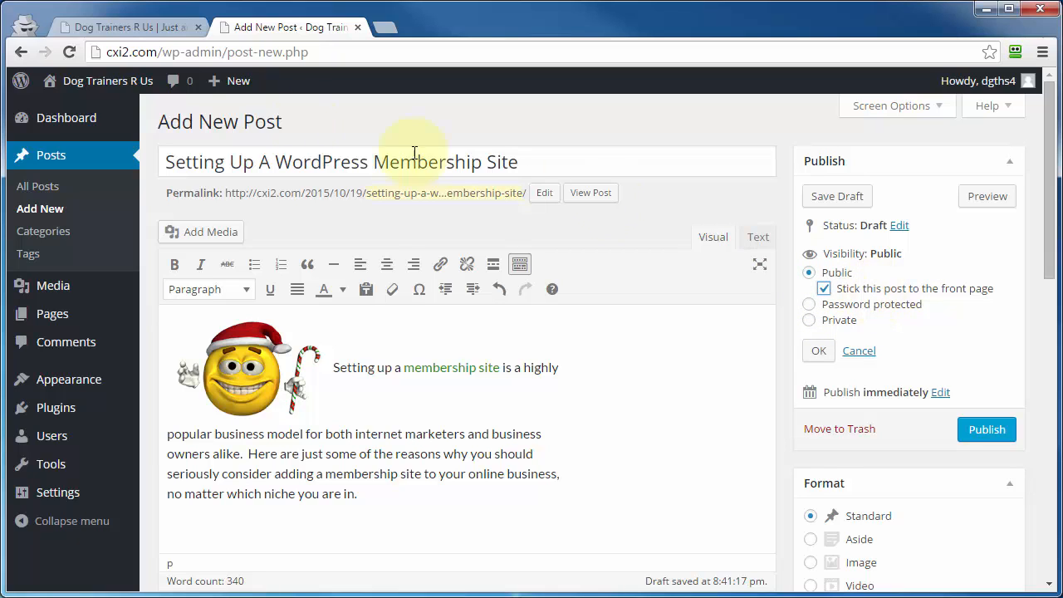
pyautogui.click(108, 26)
pyautogui.click(868, 291)
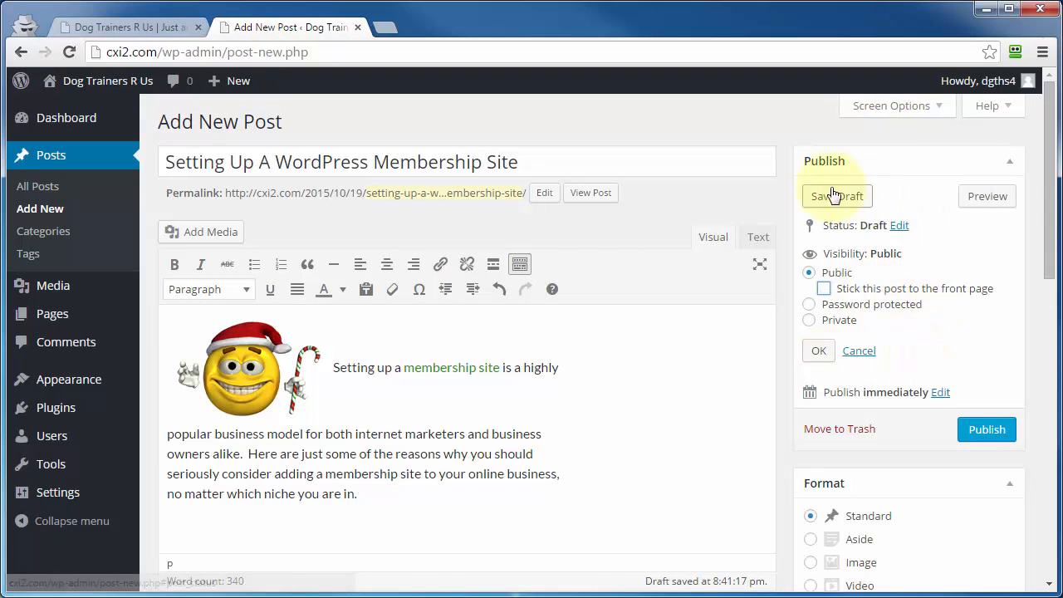
pyautogui.click(819, 351)
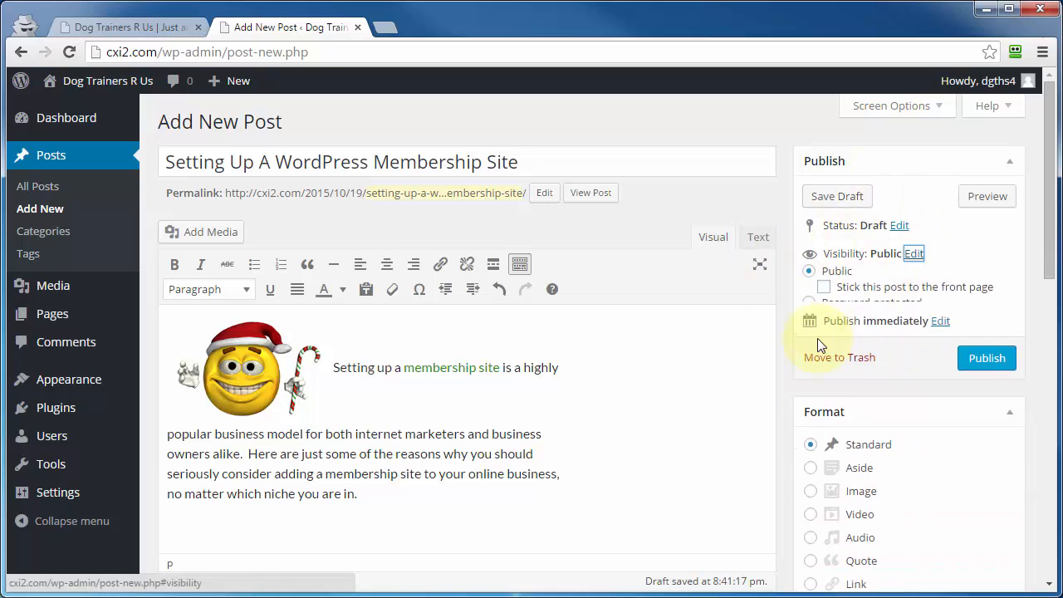
# Preview the post in a new tab, then return to the editor and review the body.
pyautogui.click(988, 200)
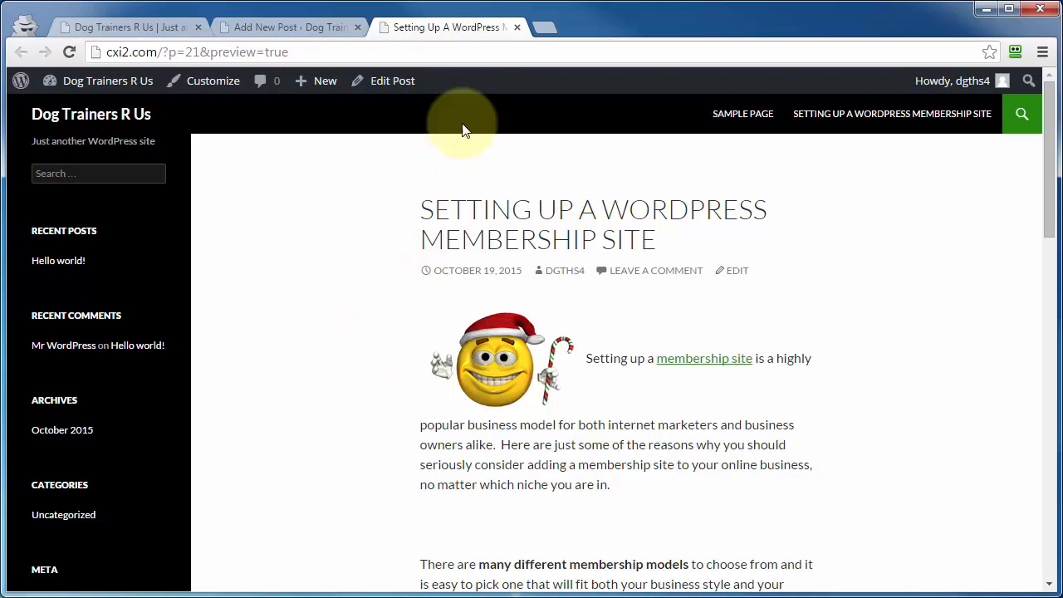
pyautogui.click(517, 26)
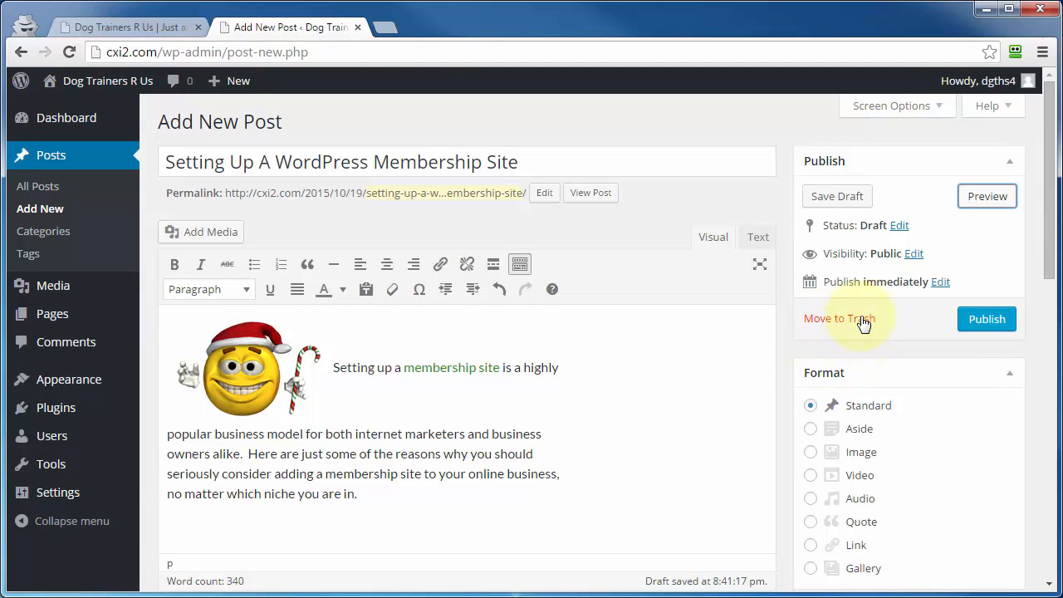
pyautogui.scroll(-2, 870, 332)
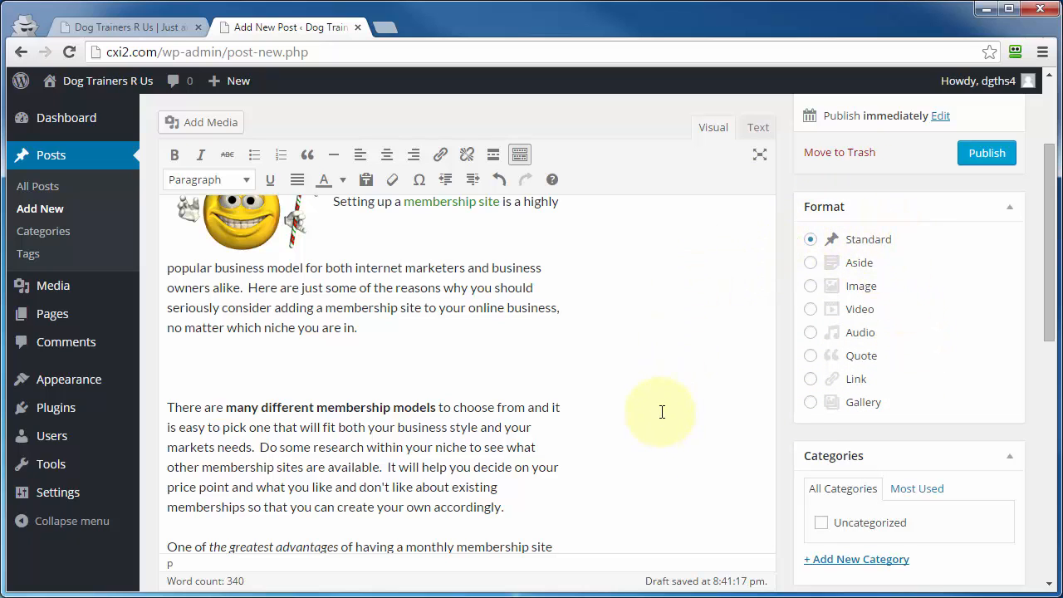
pyautogui.scroll(-4, 662, 412)
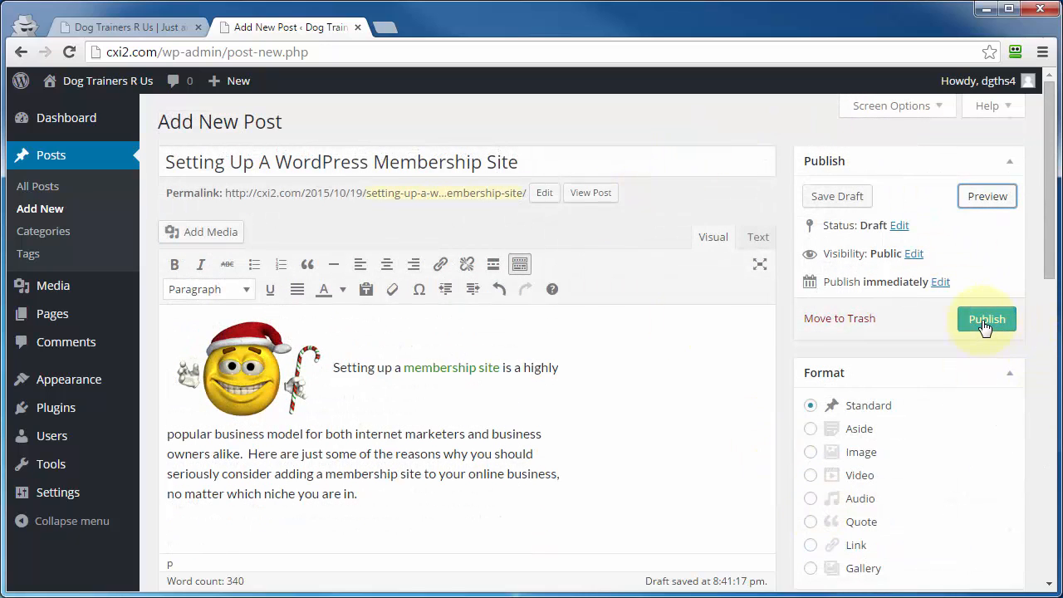
# Publish the post and display its shortlink.
pyautogui.click(985, 321)
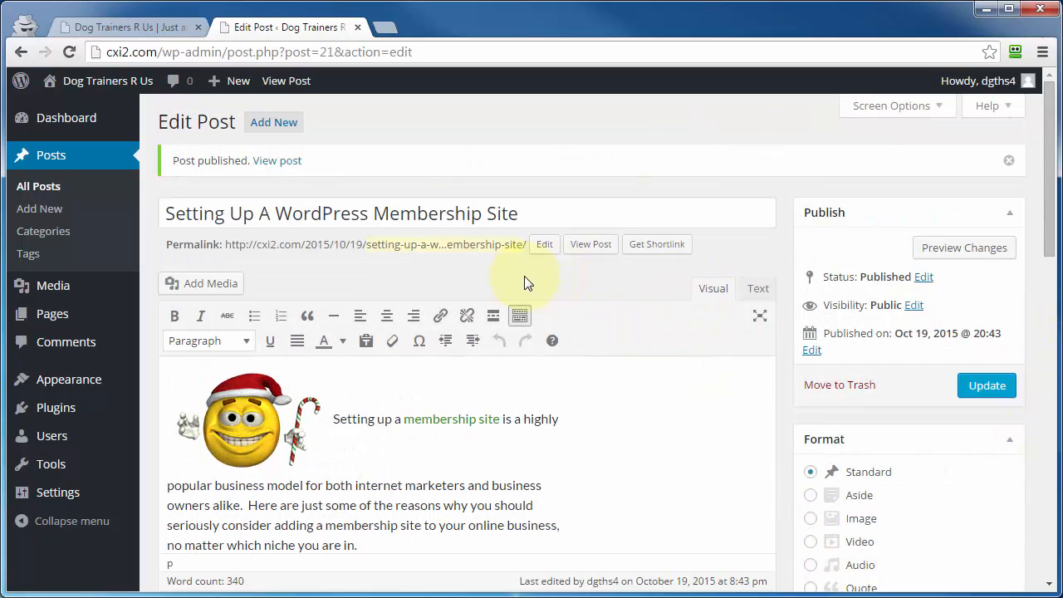
pyautogui.click(658, 249)
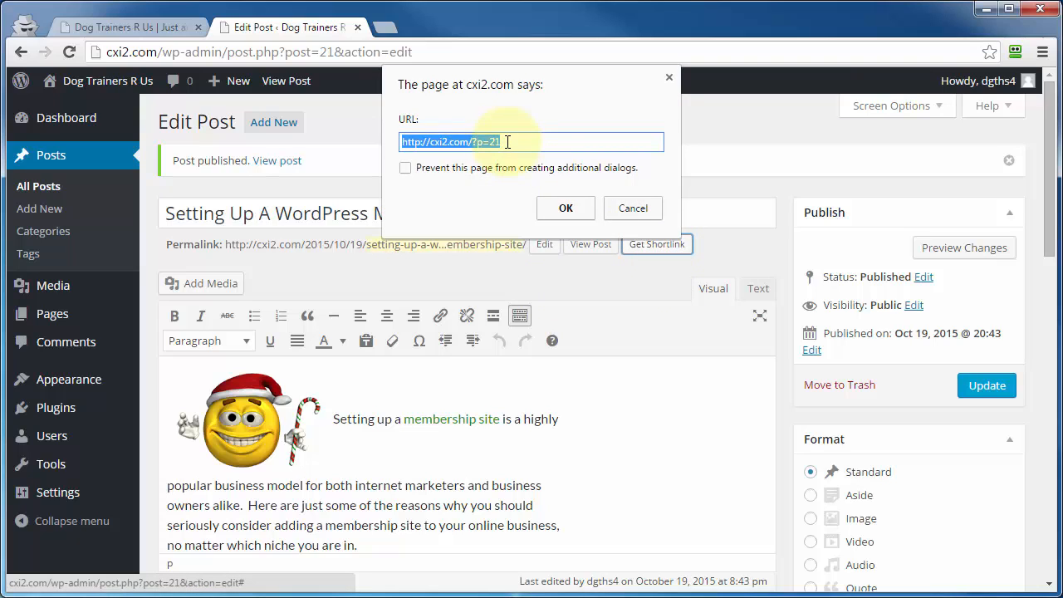
pyautogui.click(627, 215)
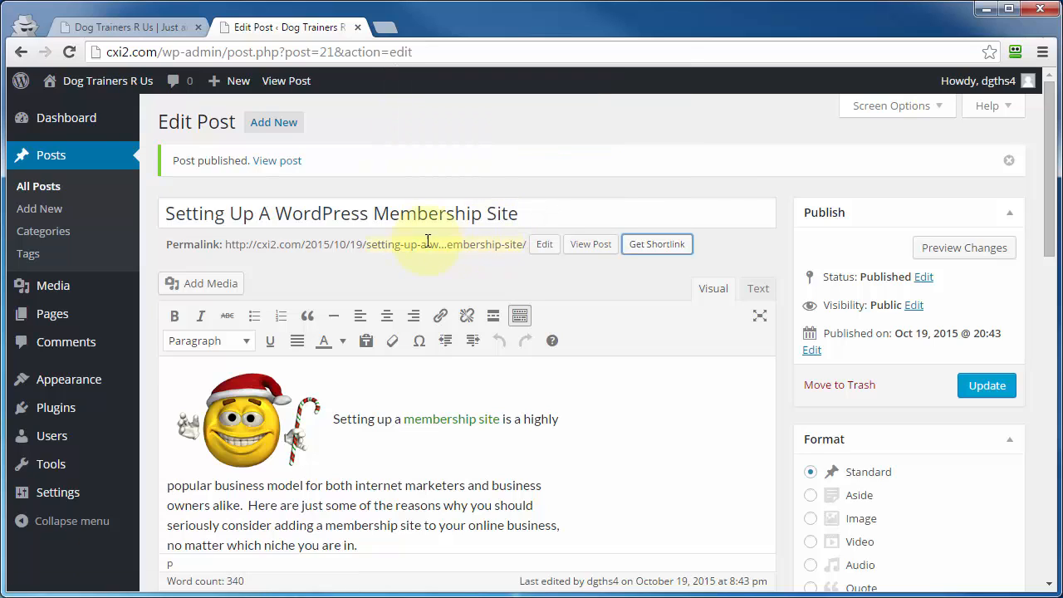